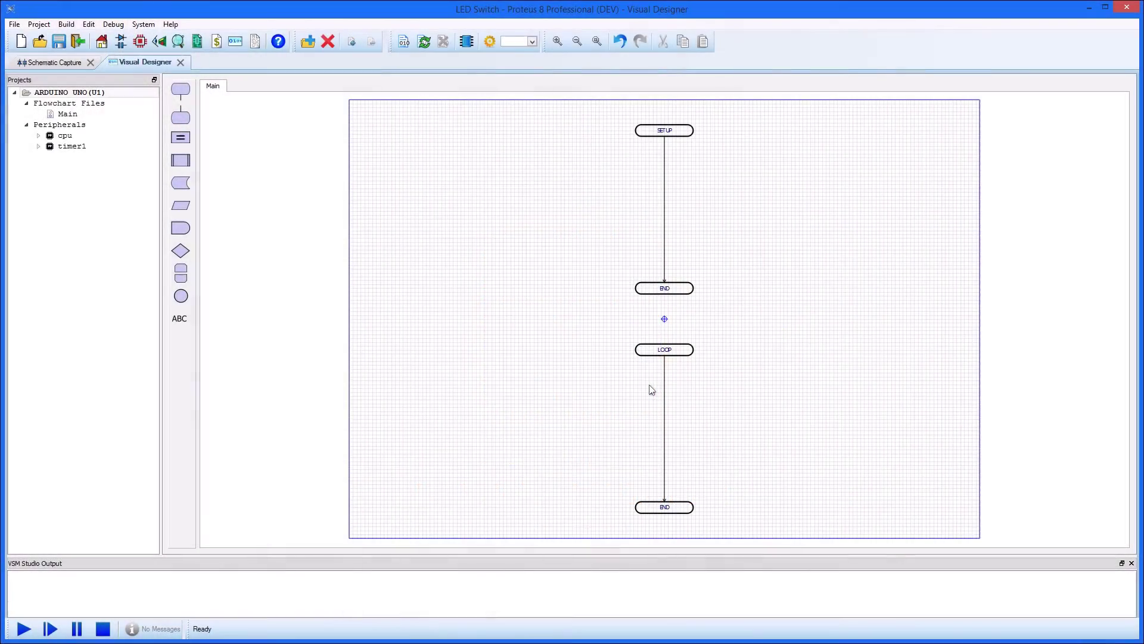
Browse the Grove and Adafruit peripheral lists, then close the picker without adding anything
right_click(61, 125)
left_click(77, 153)
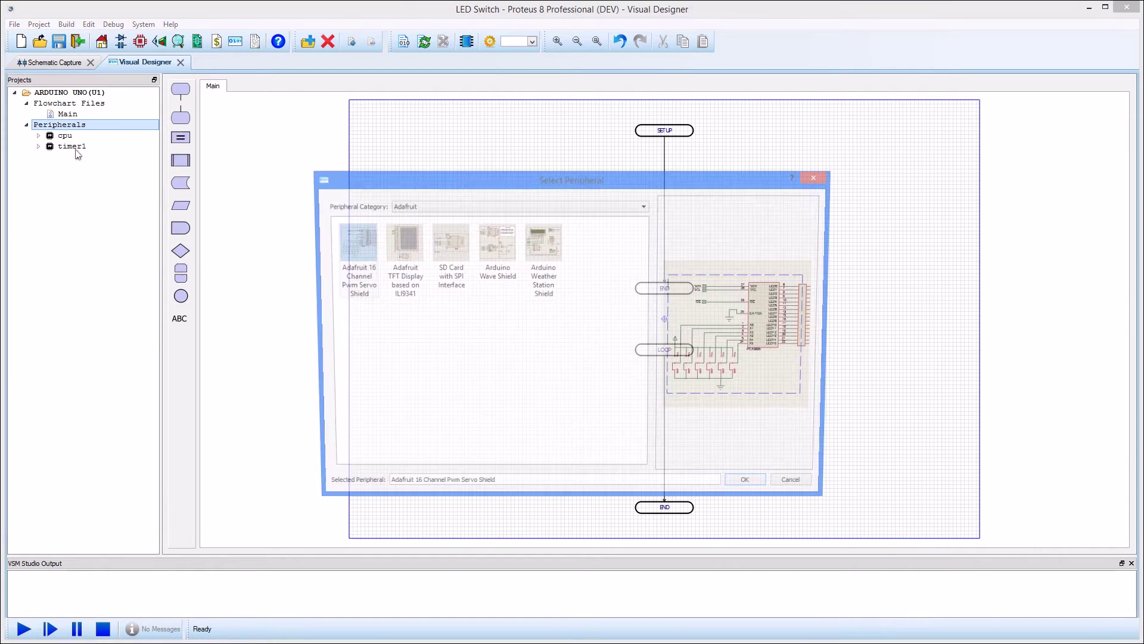
left_click(643, 207)
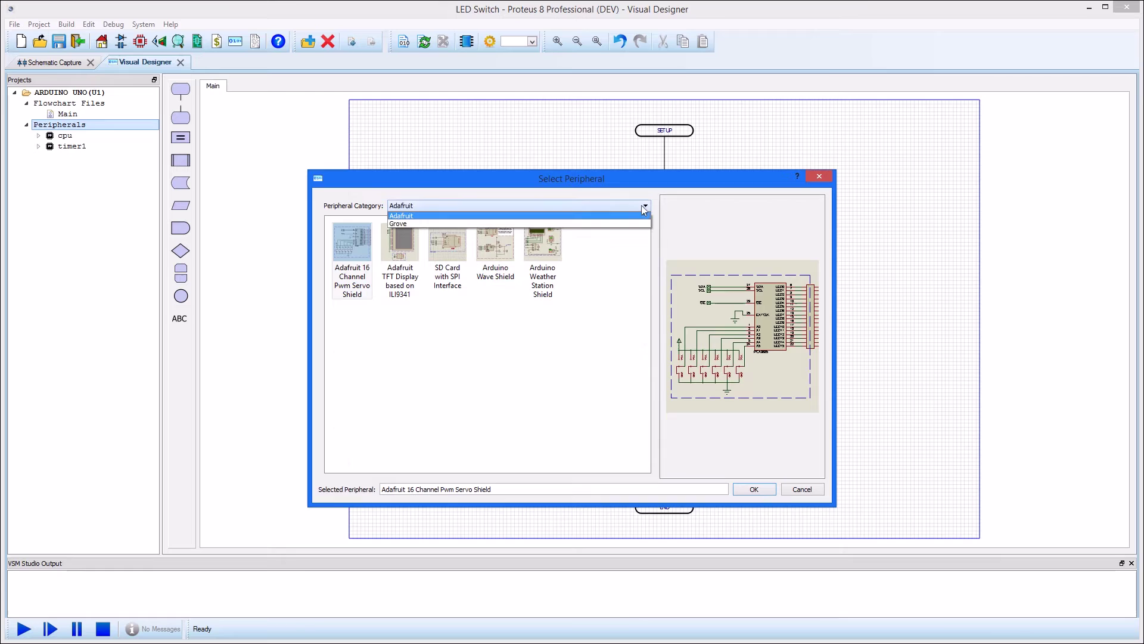
left_click(636, 221)
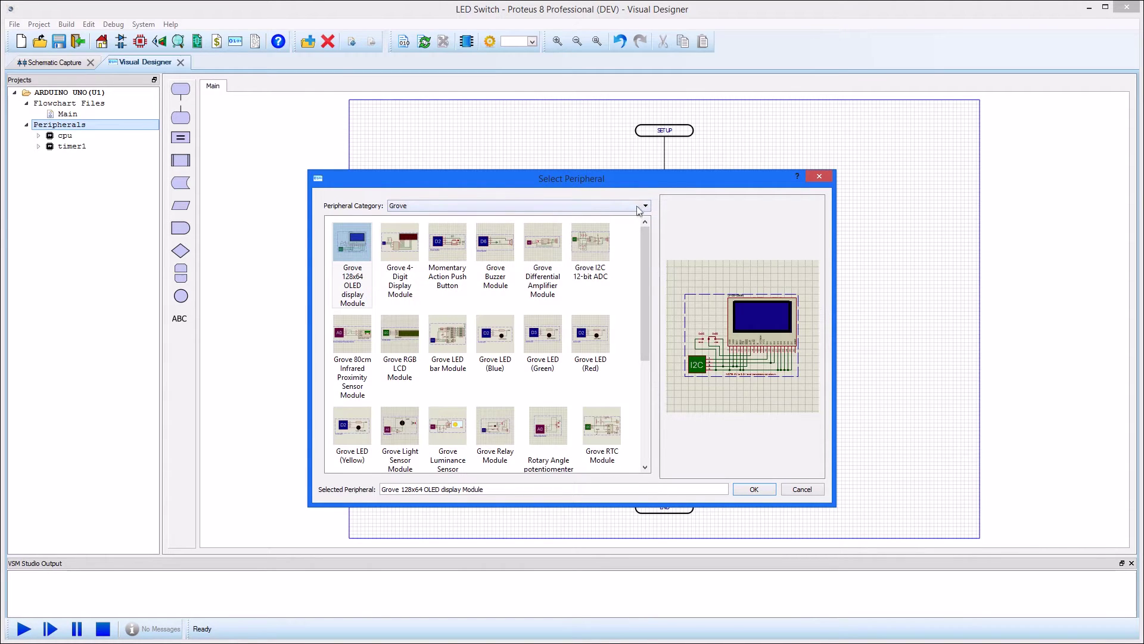
left_click(639, 209)
left_click(634, 216)
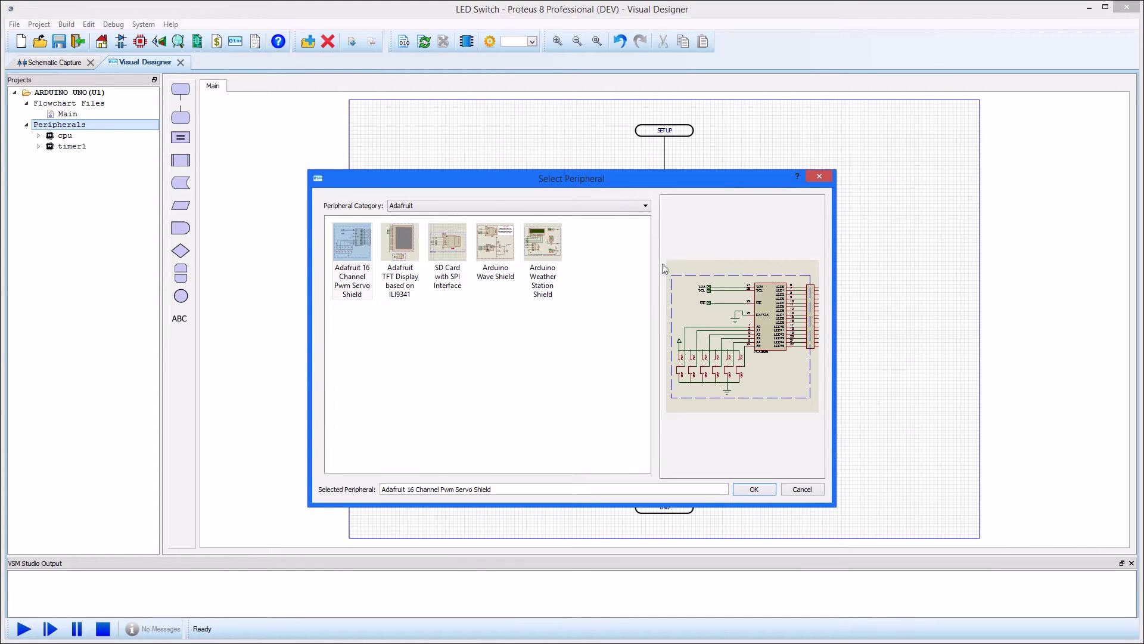
left_click(802, 489)
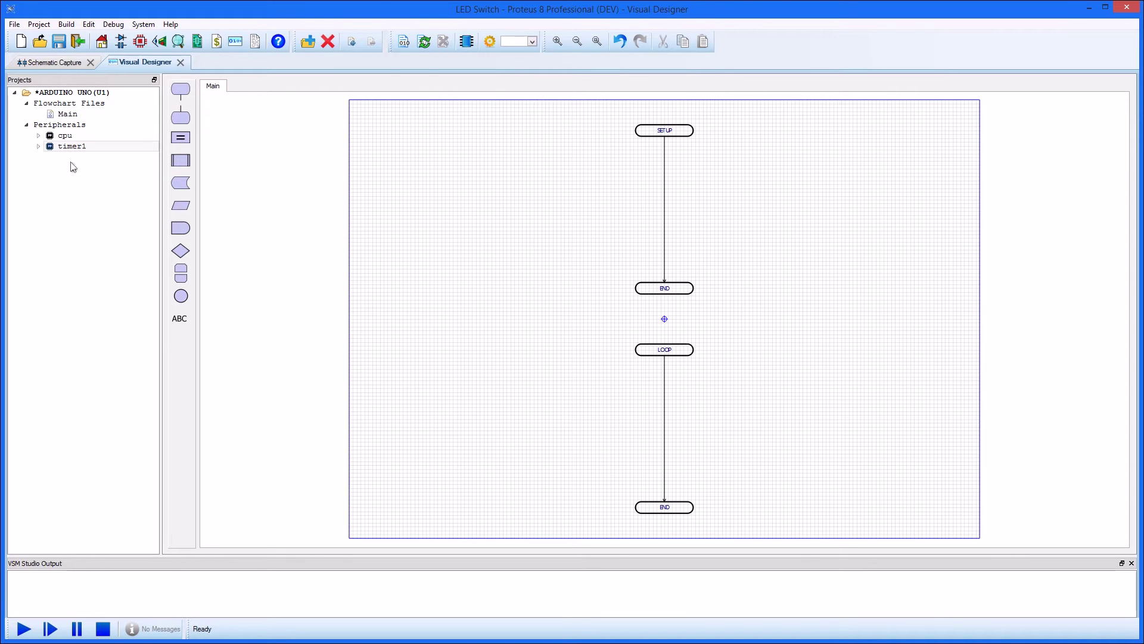
Place an enableInterrupt block below SETUP with Id INT0 and Mode FALLING
left_click(38, 136)
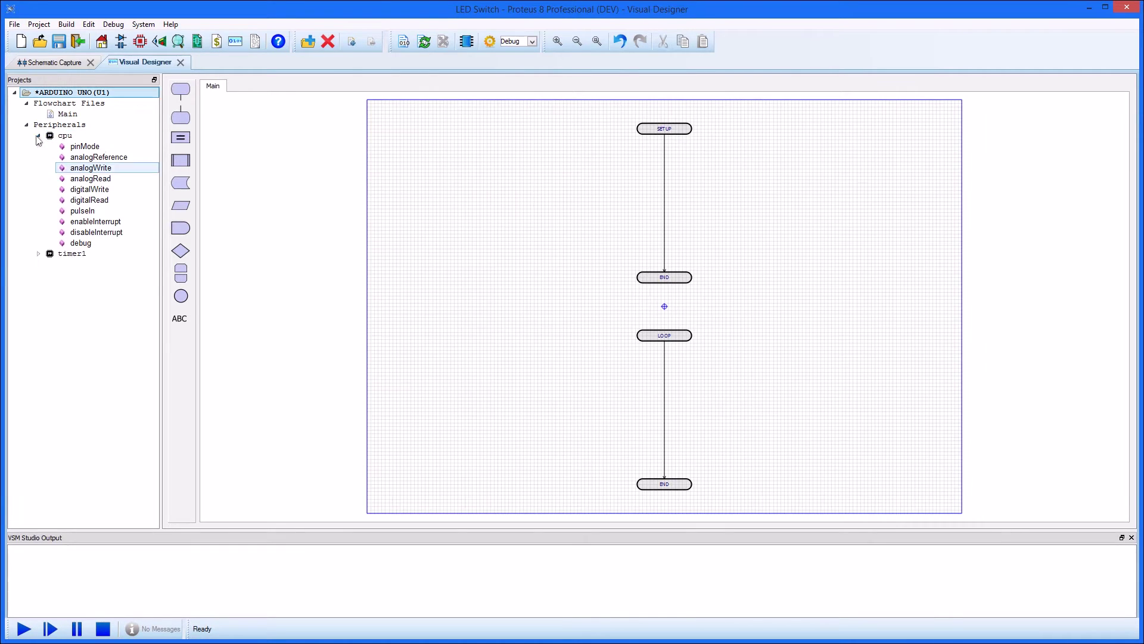
left_click_drag(90, 221, 663, 168)
double_click(664, 165)
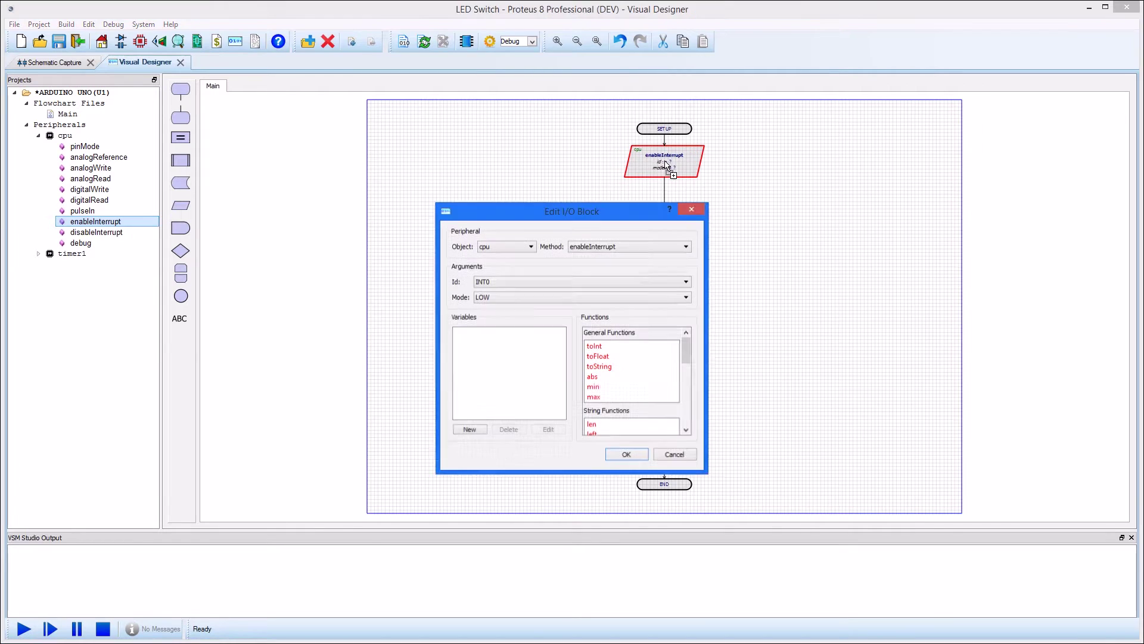
left_click(684, 283)
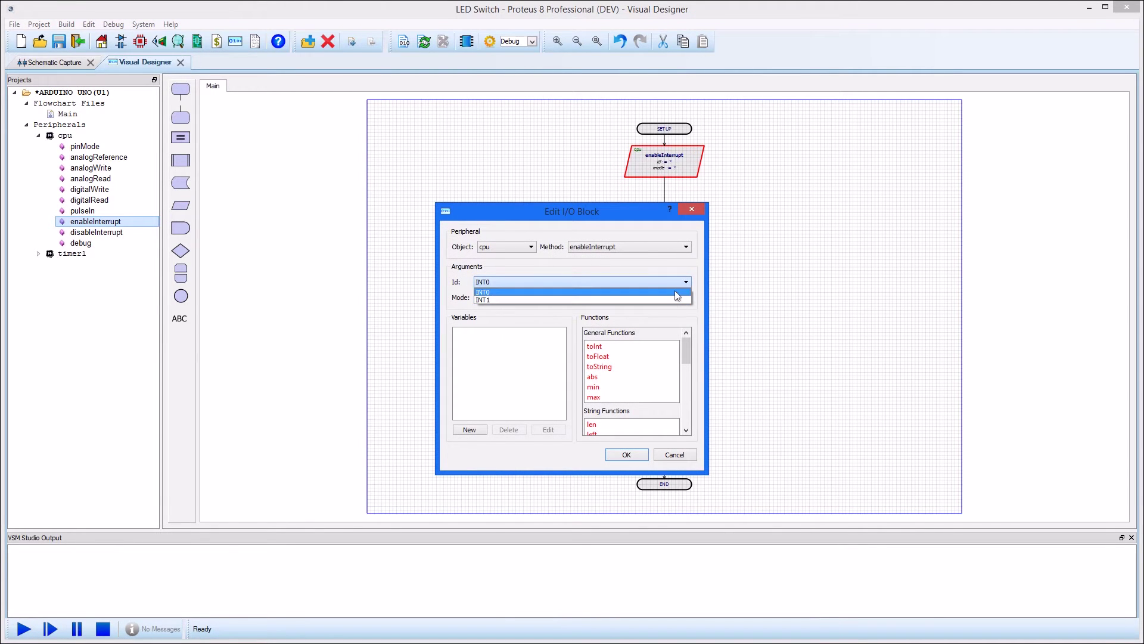
left_click(676, 292)
left_click(678, 298)
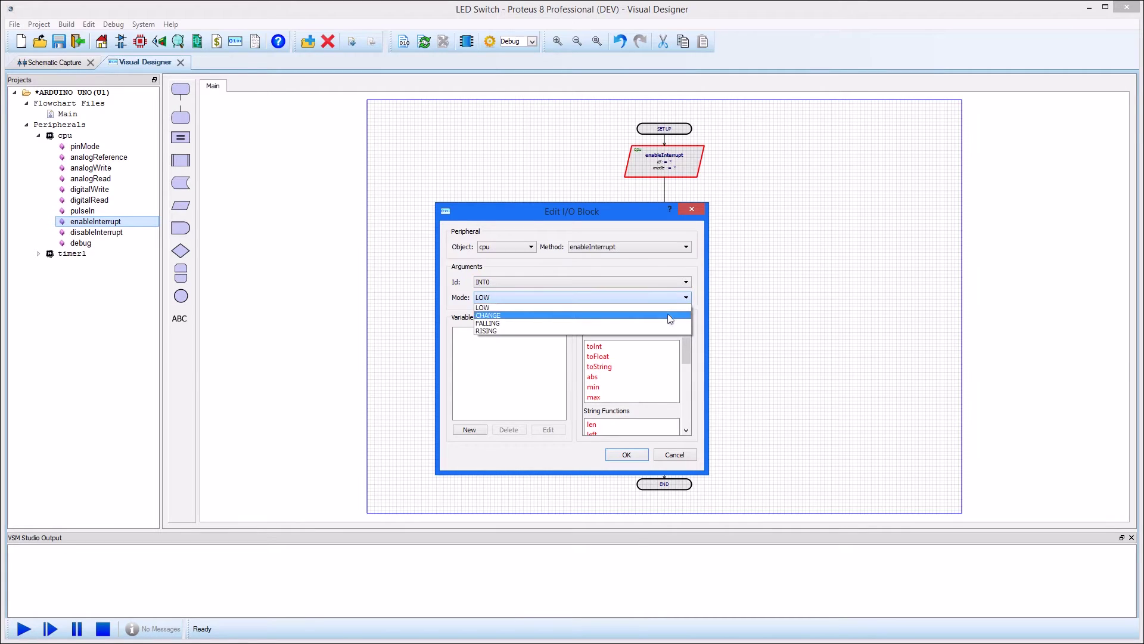
left_click(667, 324)
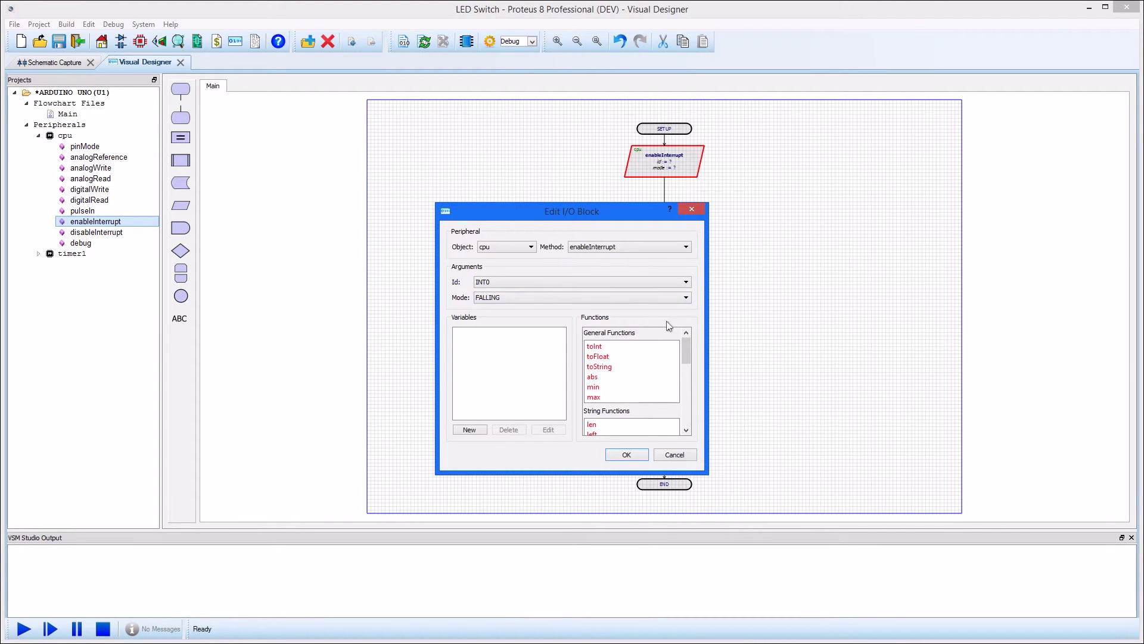
Confirm the INT0 interrupt, then add a pinMode block setting pin 9 to OUTPUT
left_click(627, 455)
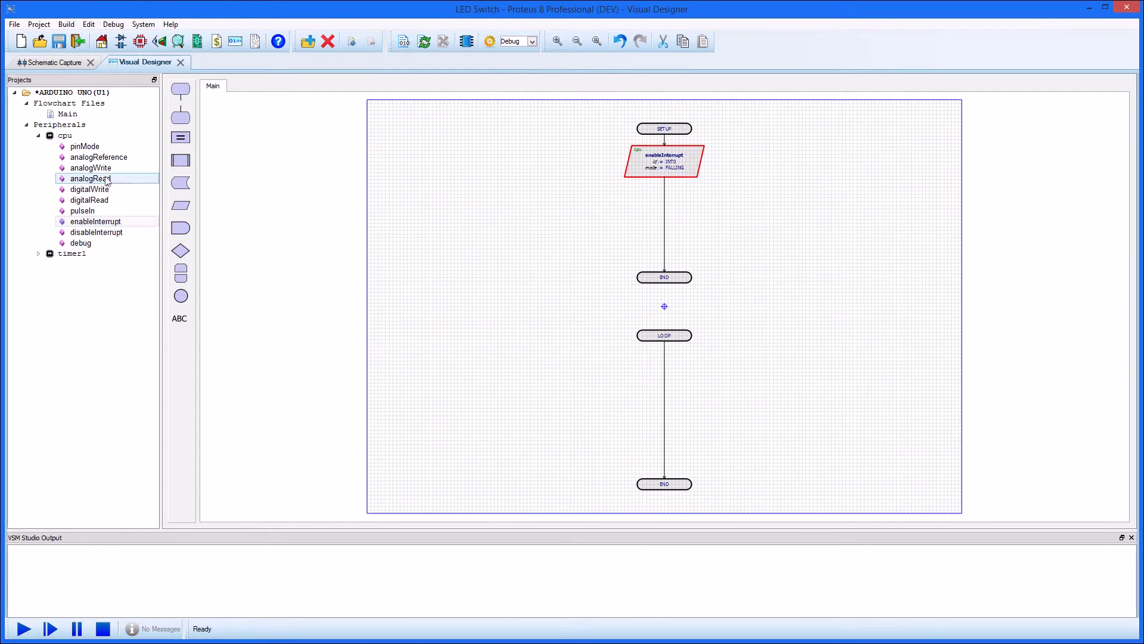
left_click_drag(87, 147, 665, 206)
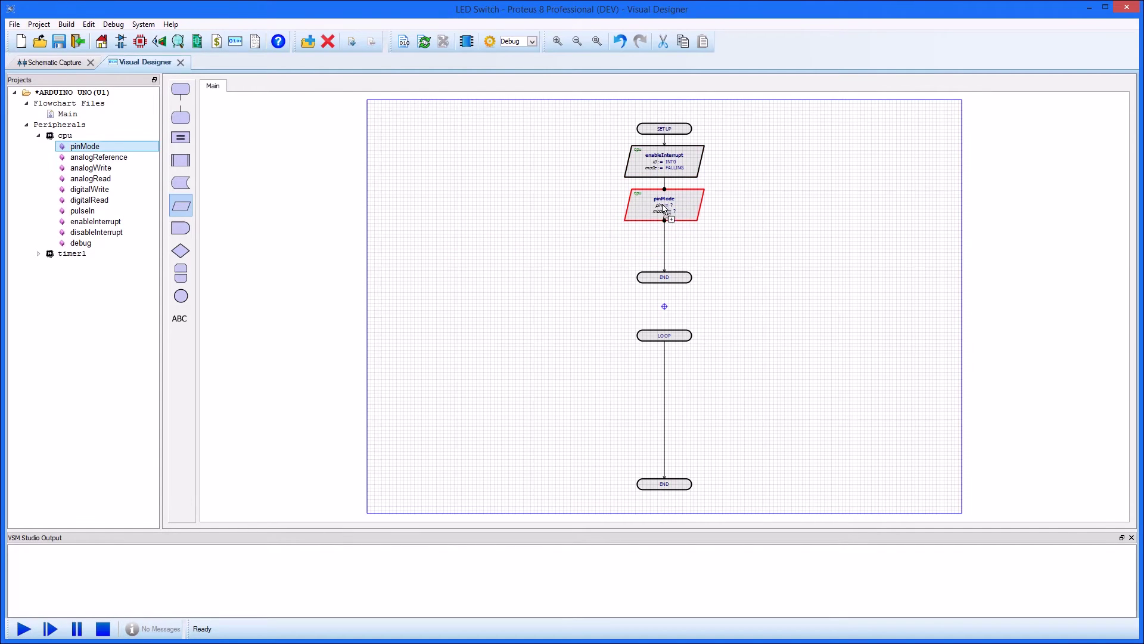
double_click(667, 205)
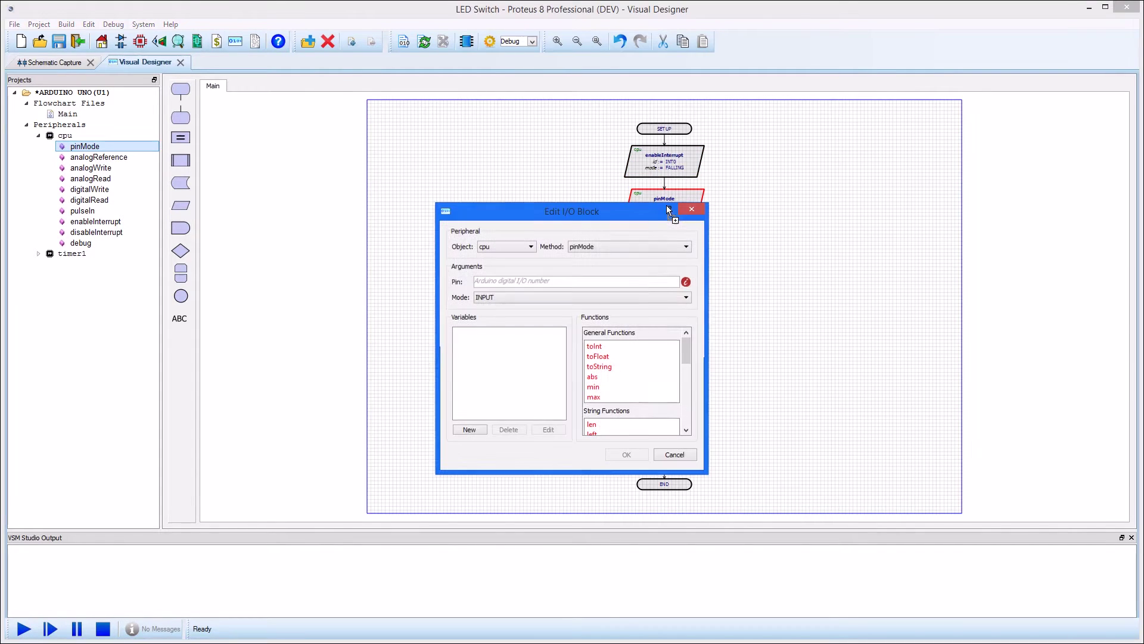
left_click(508, 284)
type("9")
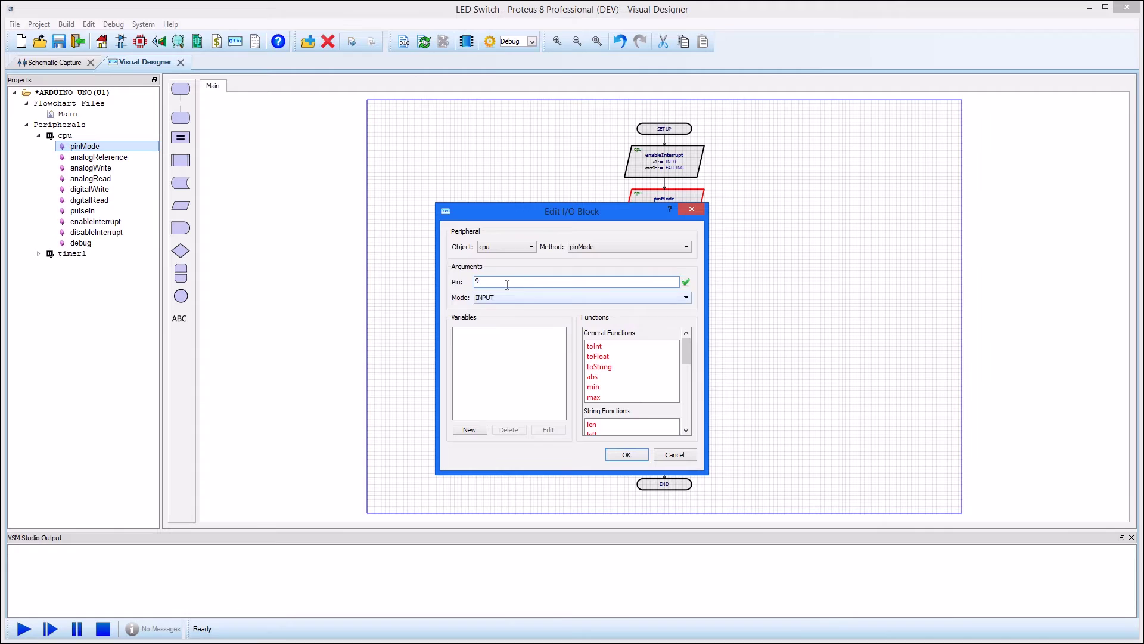
left_click(517, 298)
left_click(501, 316)
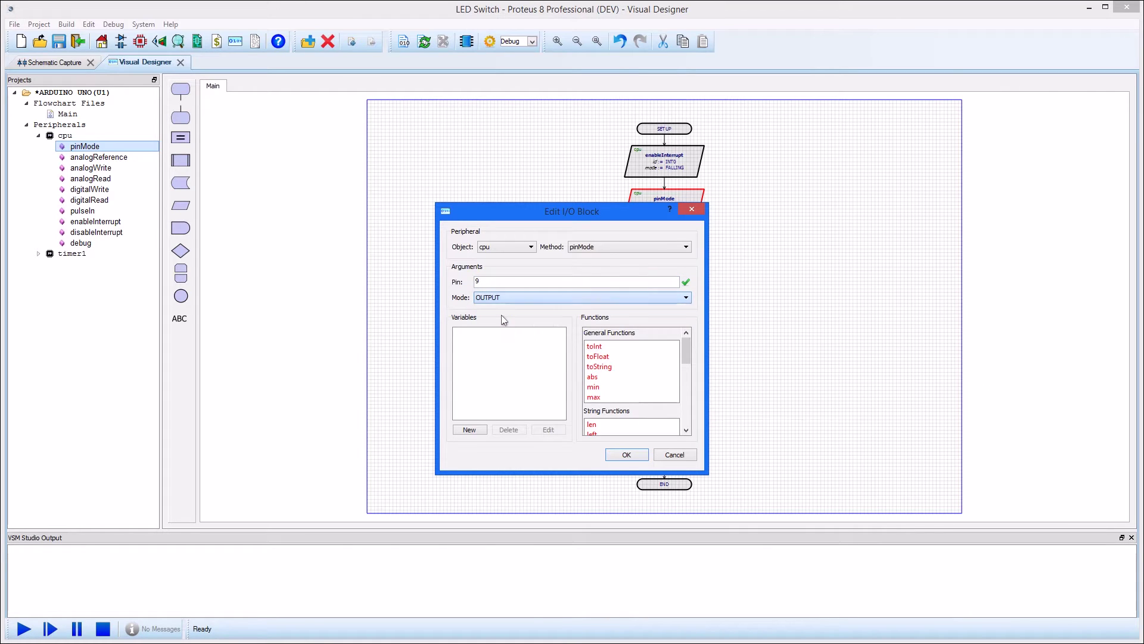
left_click(623, 455)
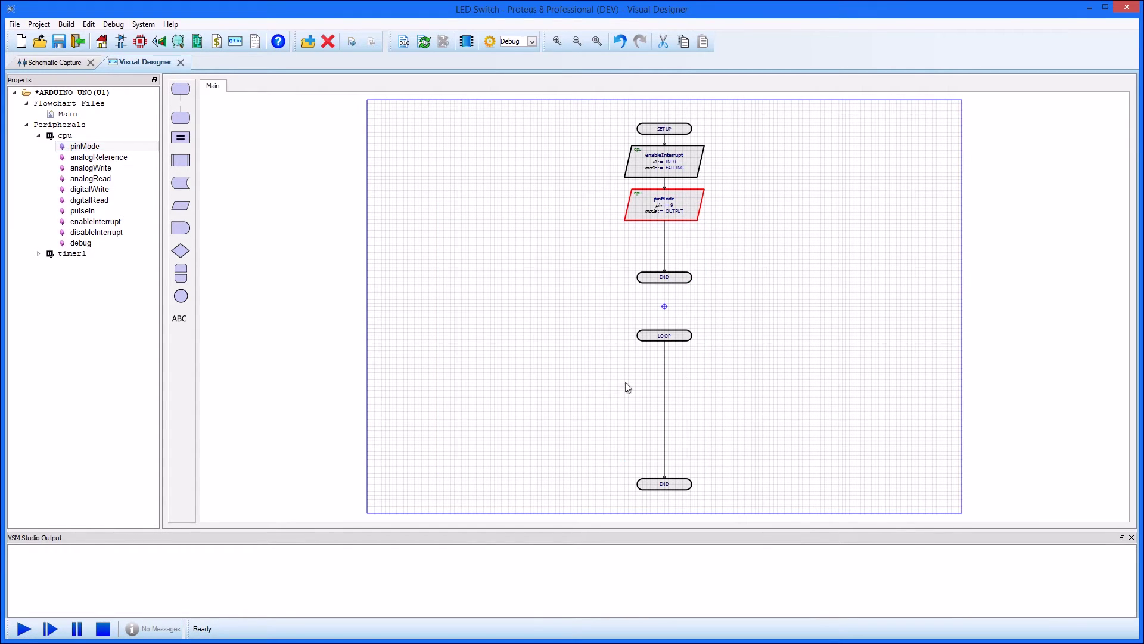
On the schematic, place the BUTTON right of the Arduino and a rotated yellow LED D2
left_click(37, 64)
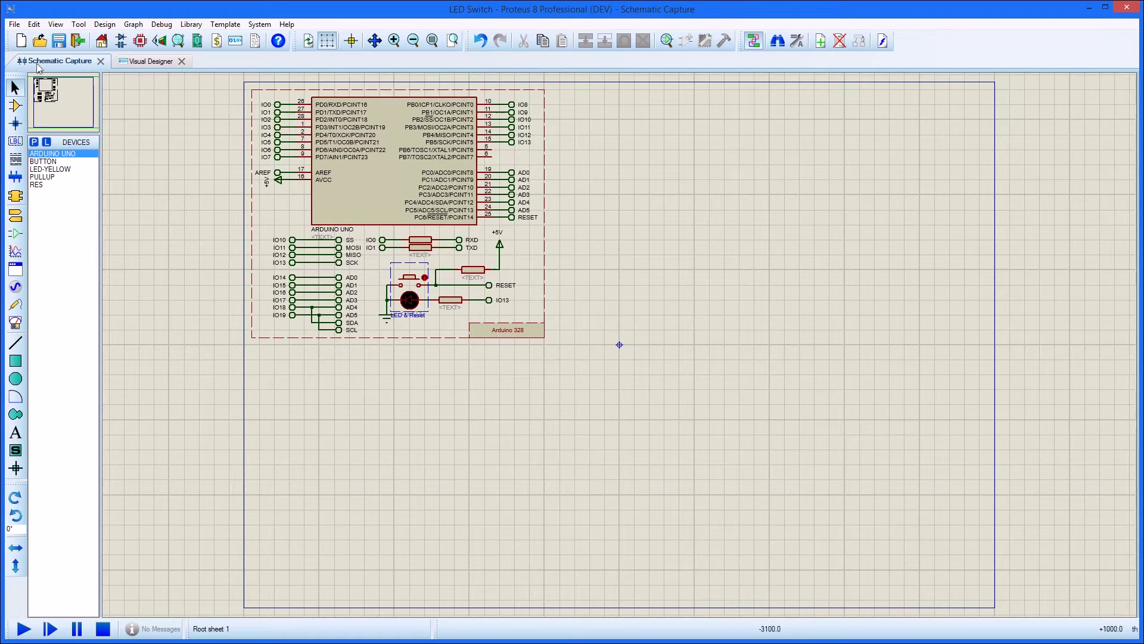
left_click(43, 161)
left_click(732, 313)
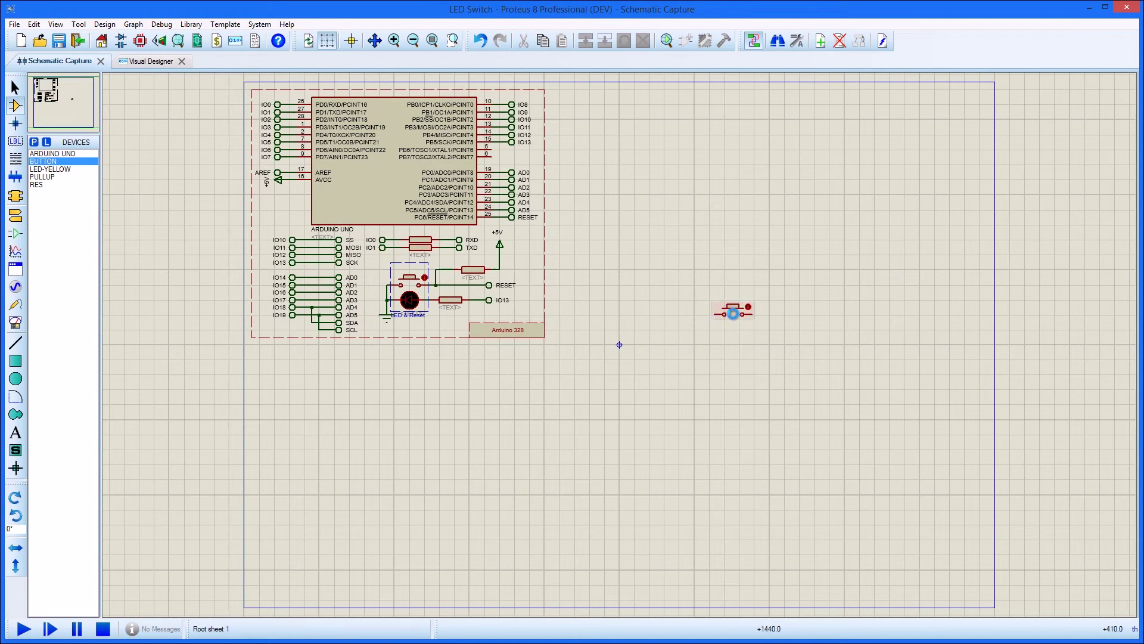
key("Down")
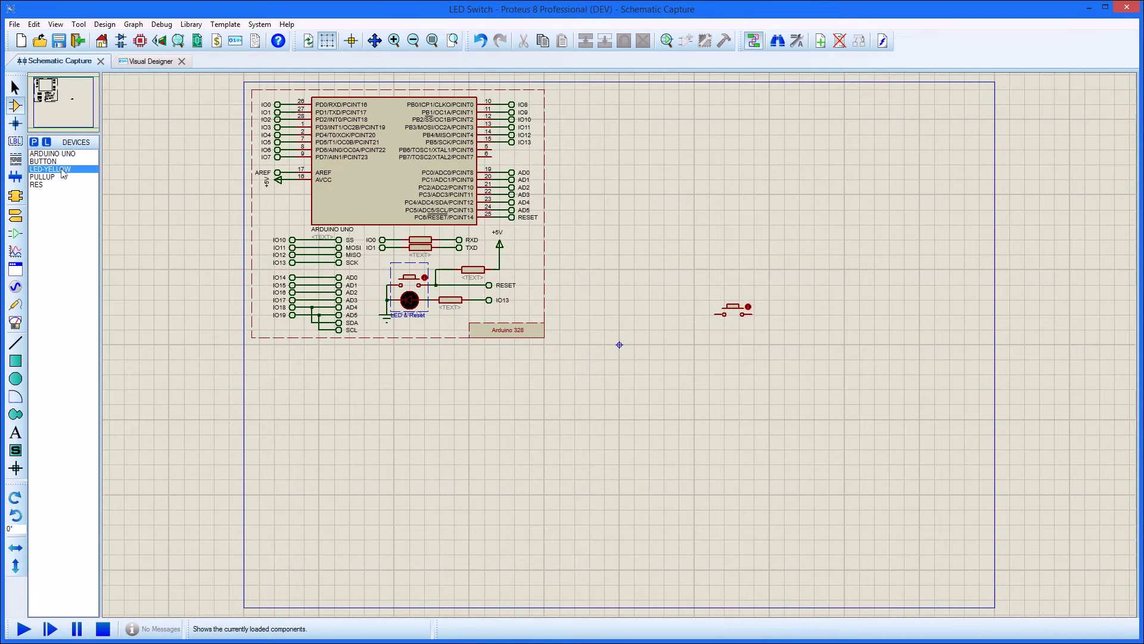
key("KP_Subtract")
left_click(783, 346)
Place rotated resistor R5 left of the LED and set its resistance to 220
key("Down")
key("Down")
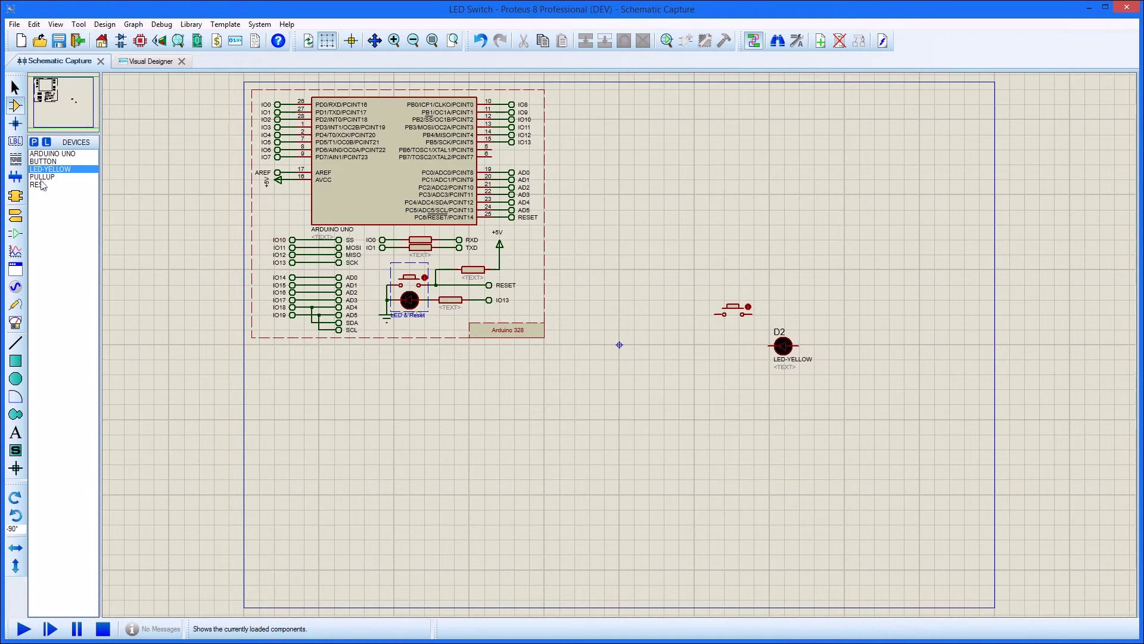
key("KP_Subtract")
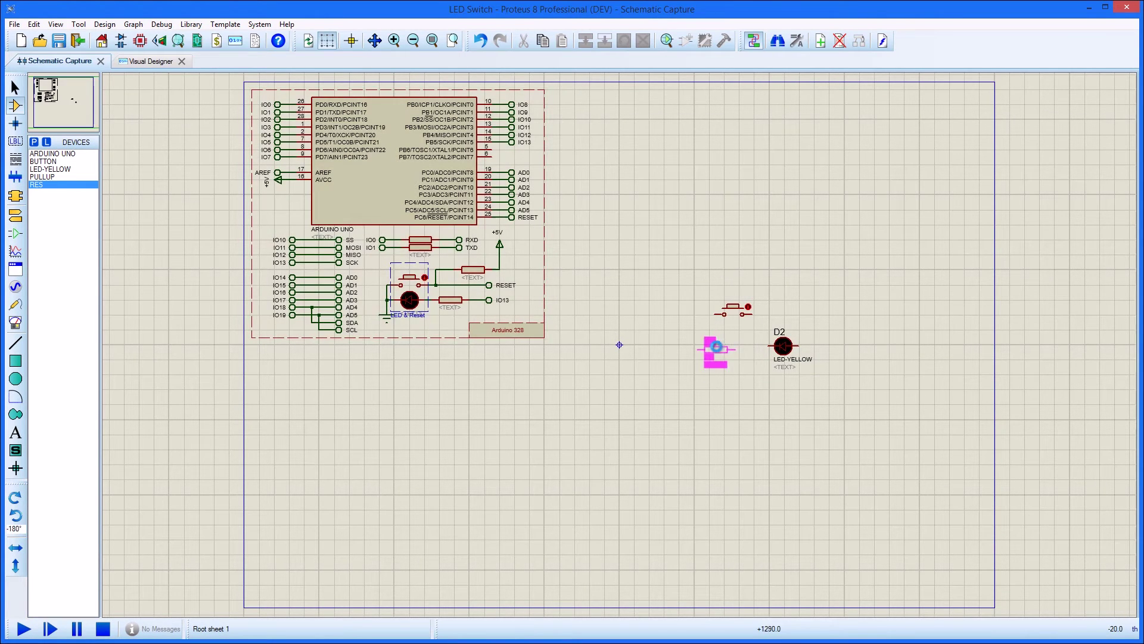
left_click(723, 345)
right_click(733, 345)
left_click(756, 339)
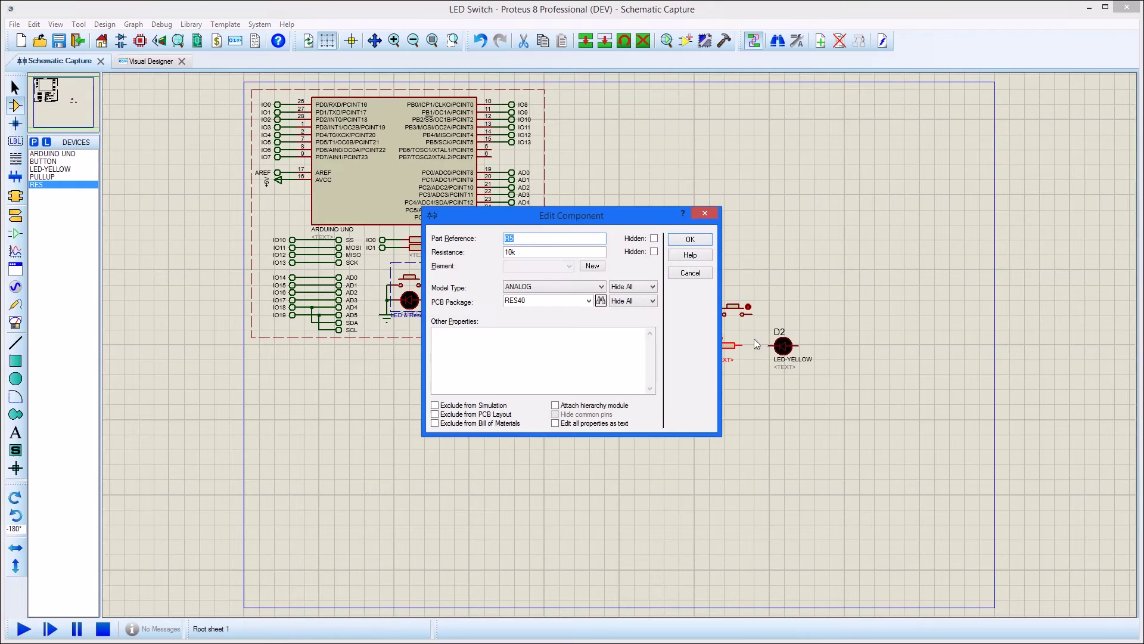
key("Tab")
type("220")
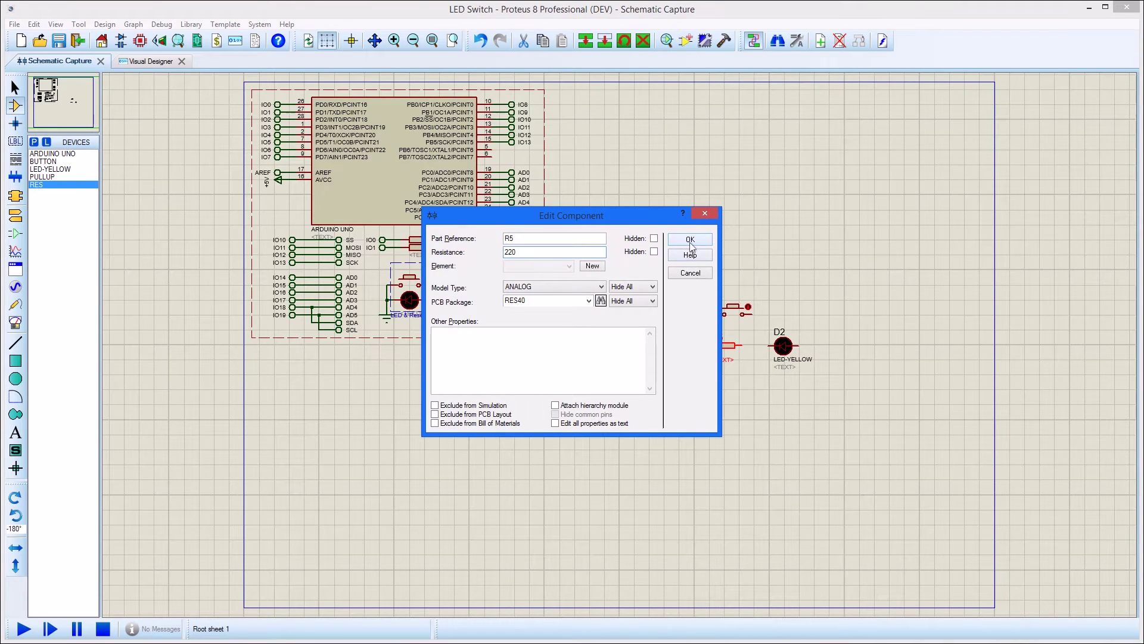
left_click(690, 242)
Place a vertical PULLUP resistor R6 above the button
left_click(42, 176)
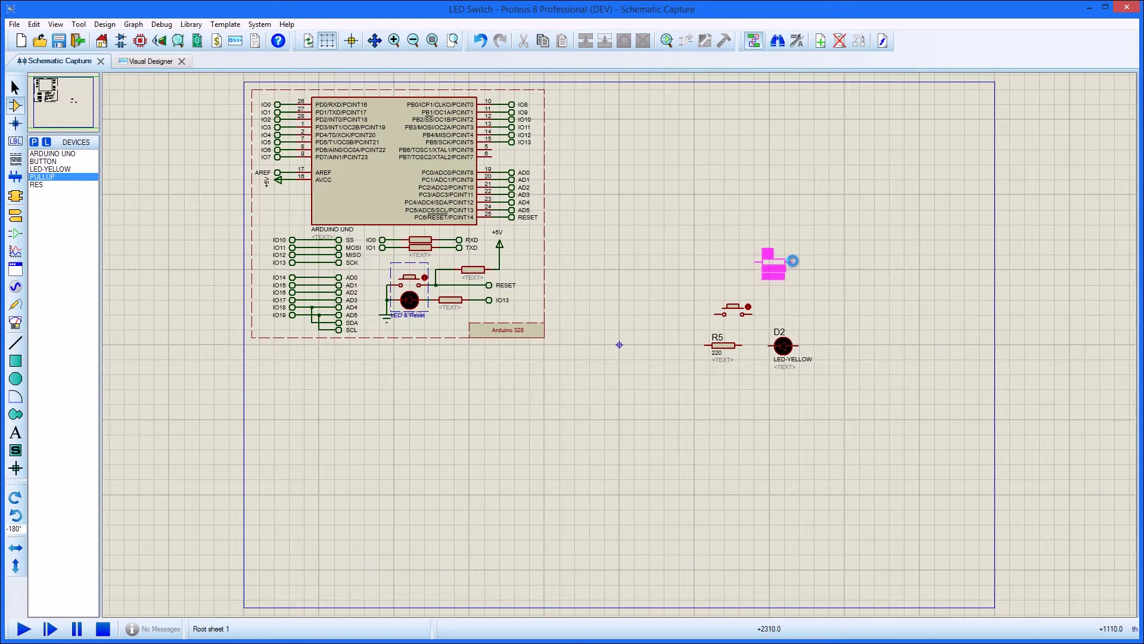
key("KP_Subtract")
left_click(798, 264)
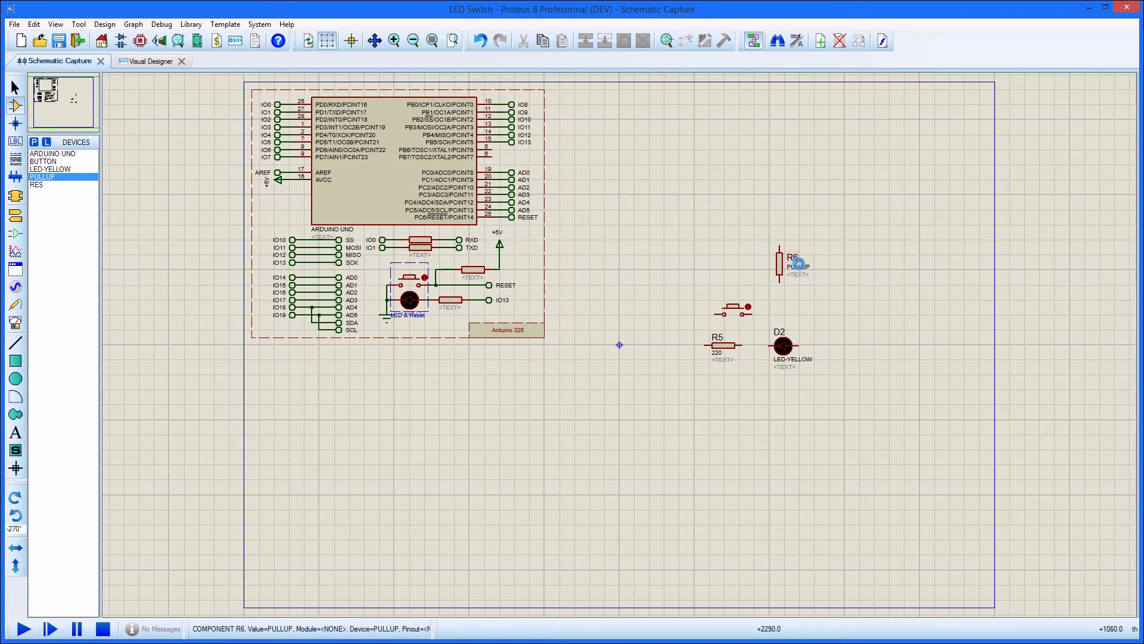
Place a POWER terminal above R6 and a GROUND terminal below the circuit
left_click(16, 215)
left_click(50, 185)
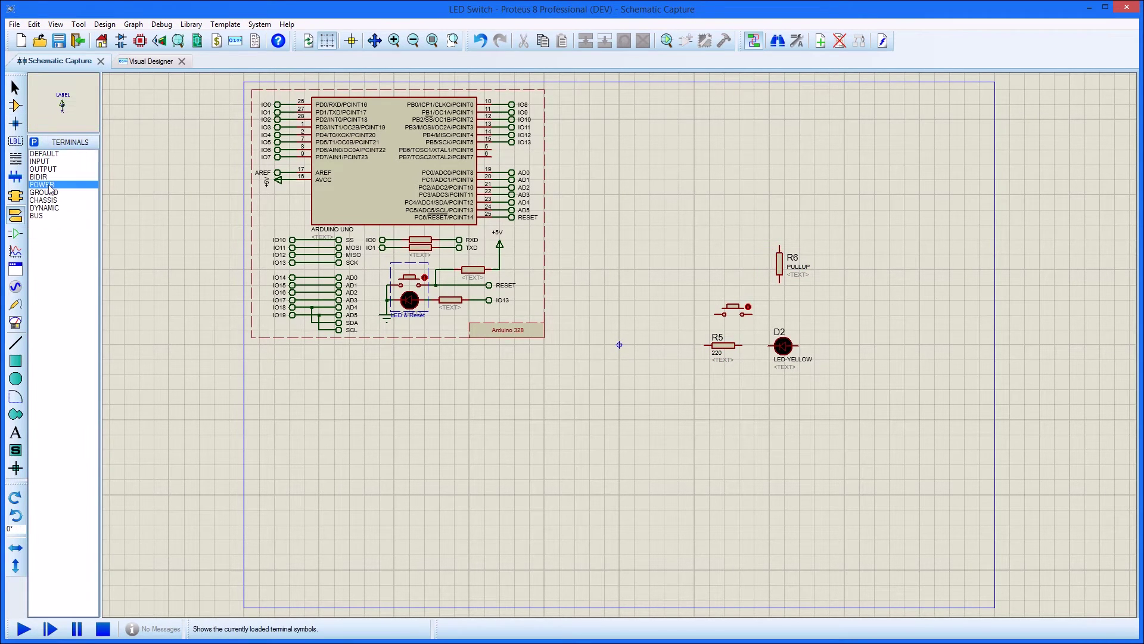
left_click(786, 213)
key("Down")
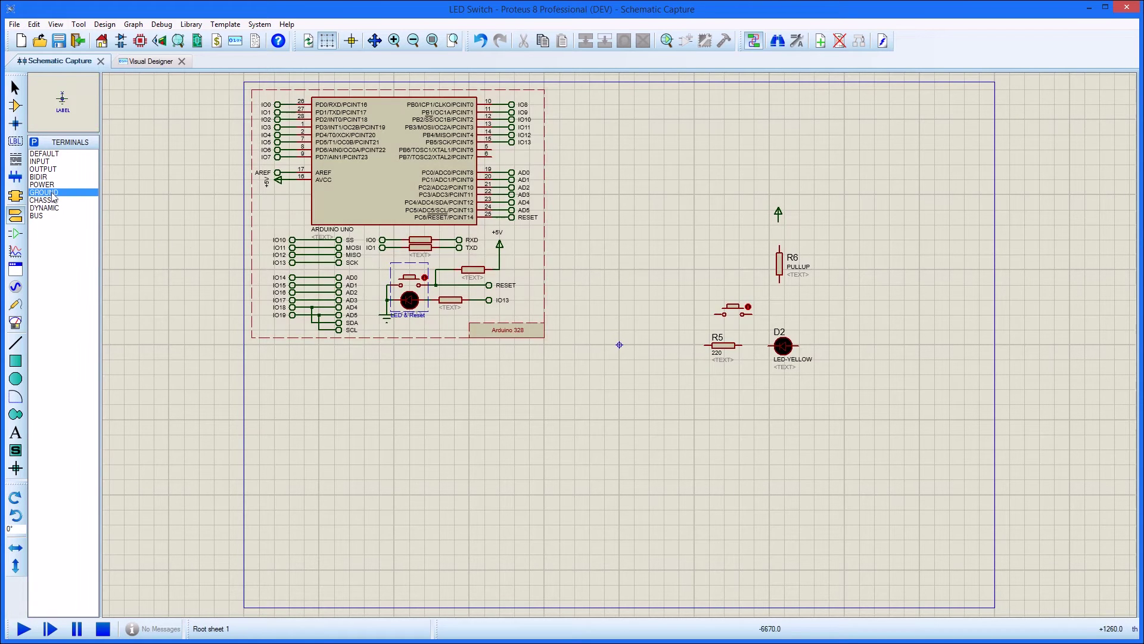
left_click(682, 401)
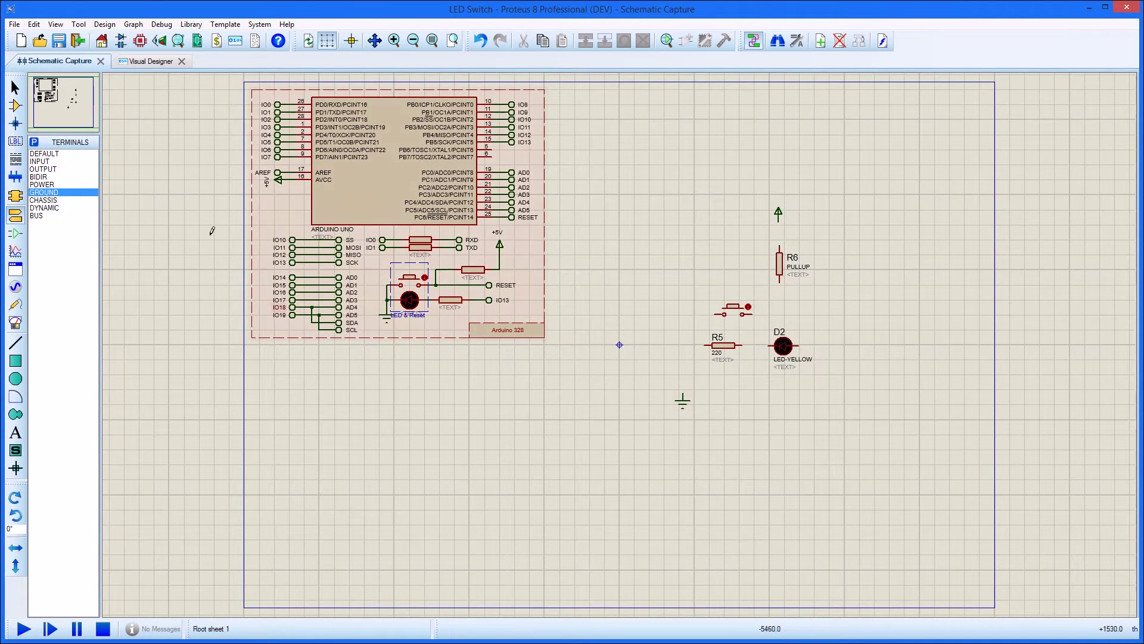
Place two rotated default terminals right of the push-button and the LED
left_click(53, 154)
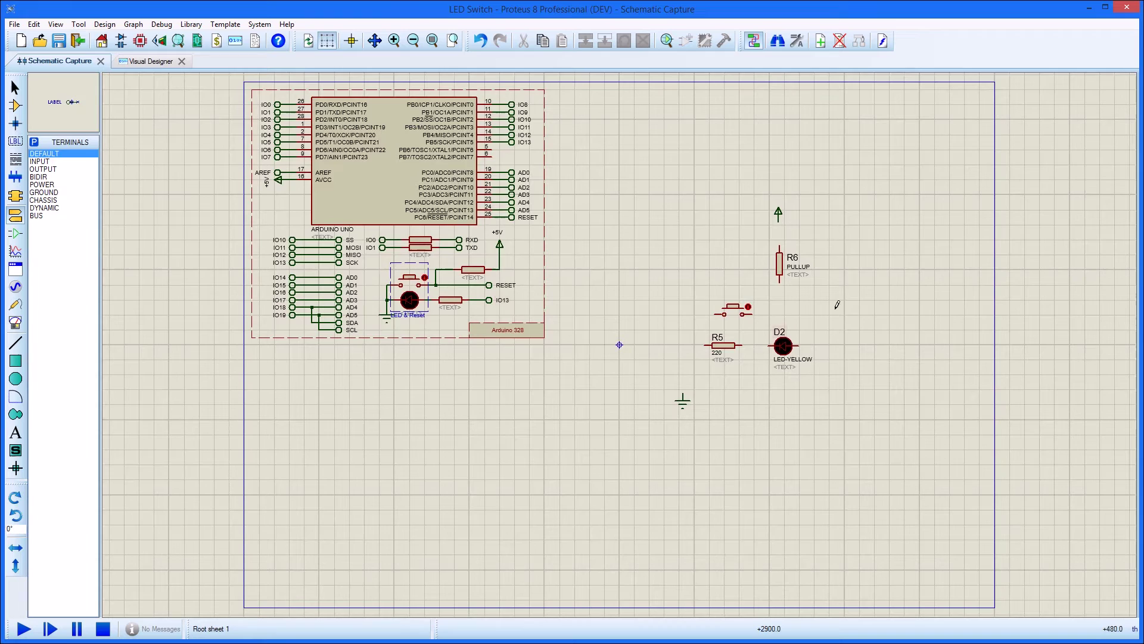
key("KP_Subtract")
key("KP_Subtract")
left_click(853, 313)
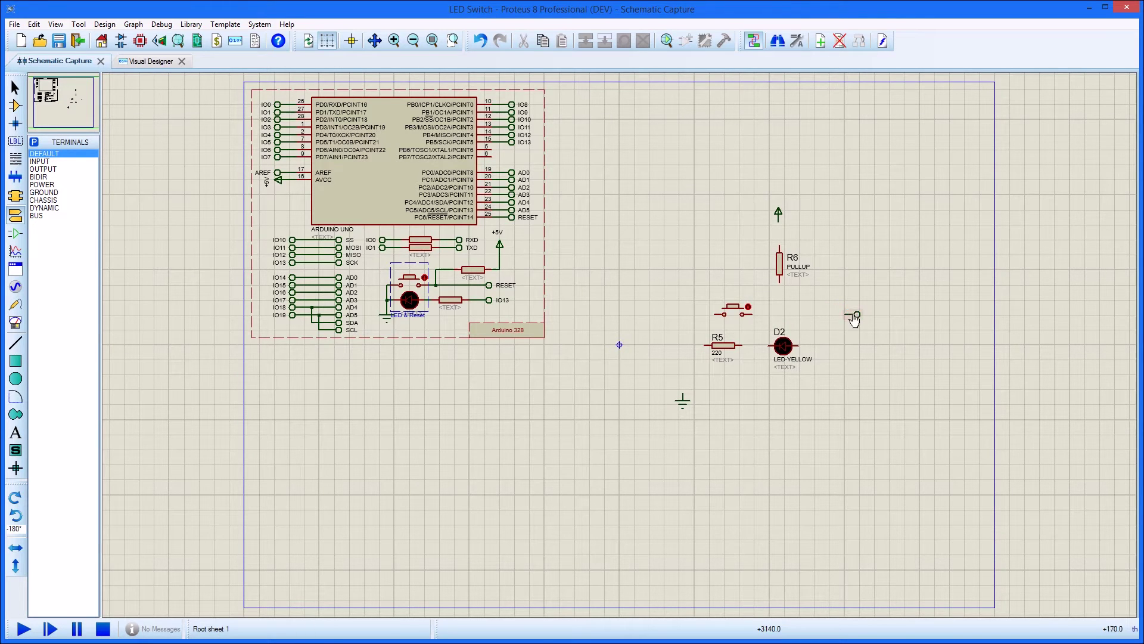
left_click(853, 346)
left_click(845, 346)
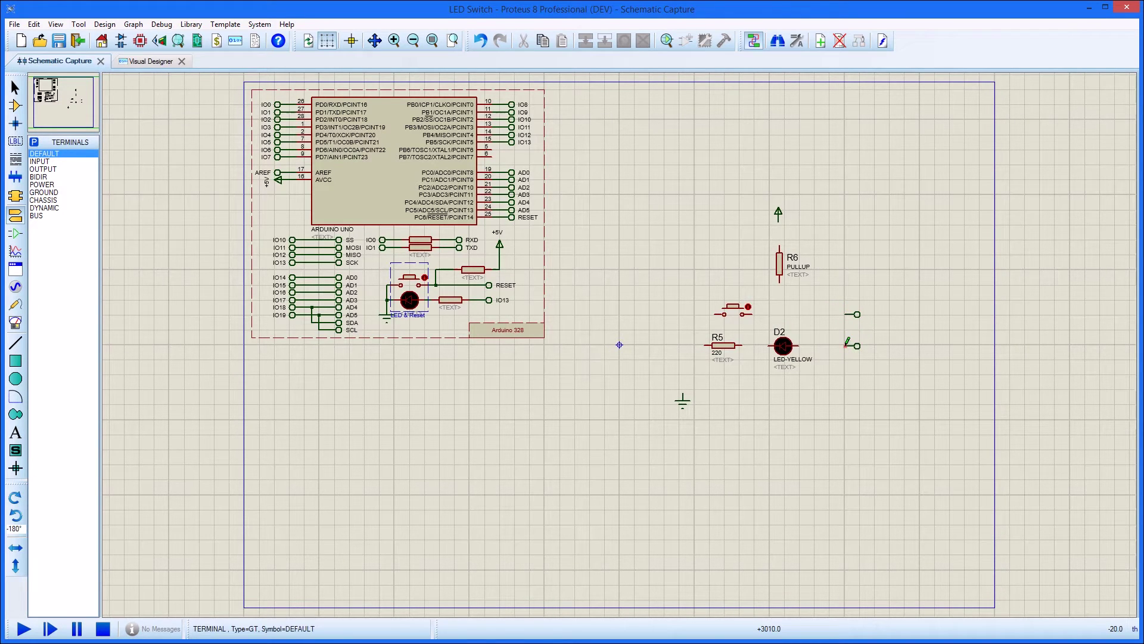
Wire D2 to the lower terminal, R5 and button to ground, button to upper terminal, R6 to button
left_click(796, 346)
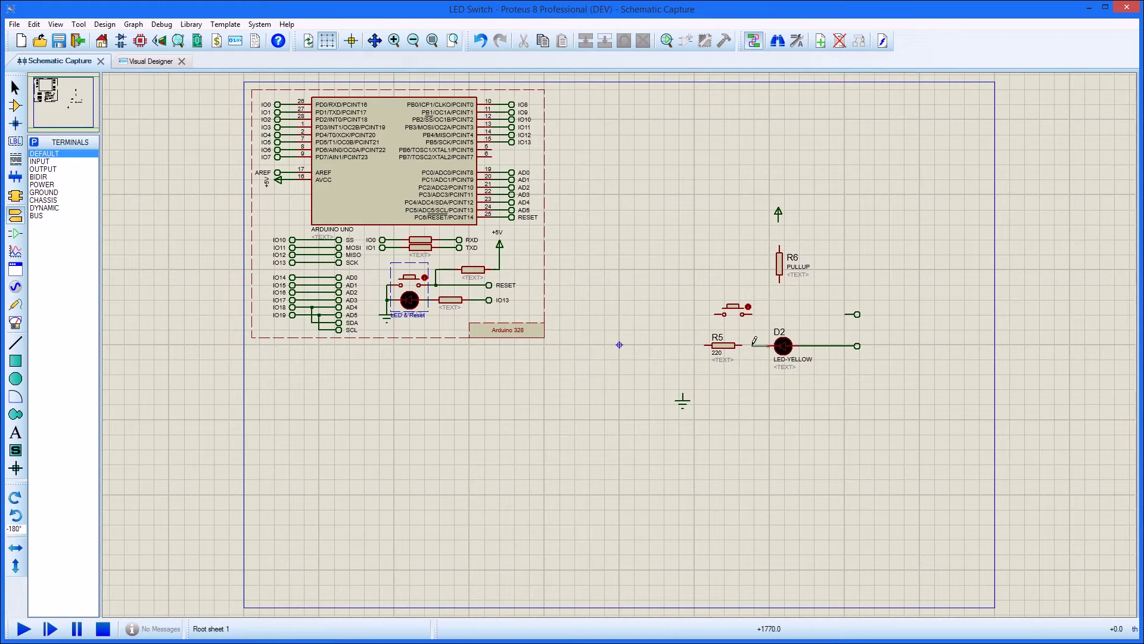
left_click(704, 344)
left_click(682, 394)
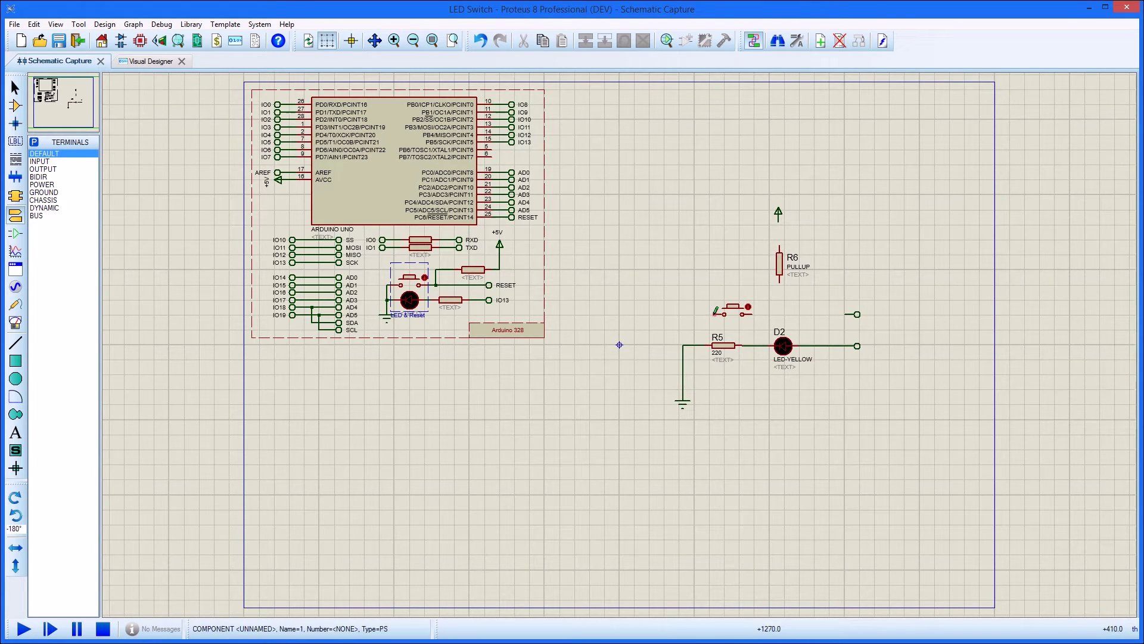
left_click(715, 314)
left_click(683, 345)
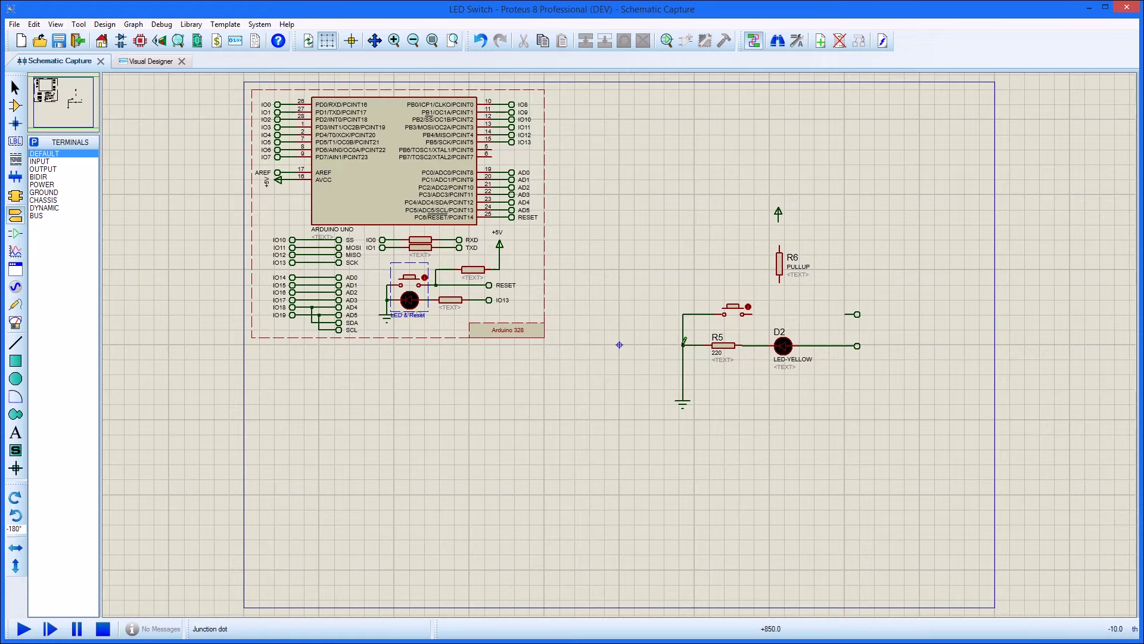
left_click(745, 314)
left_click(856, 314)
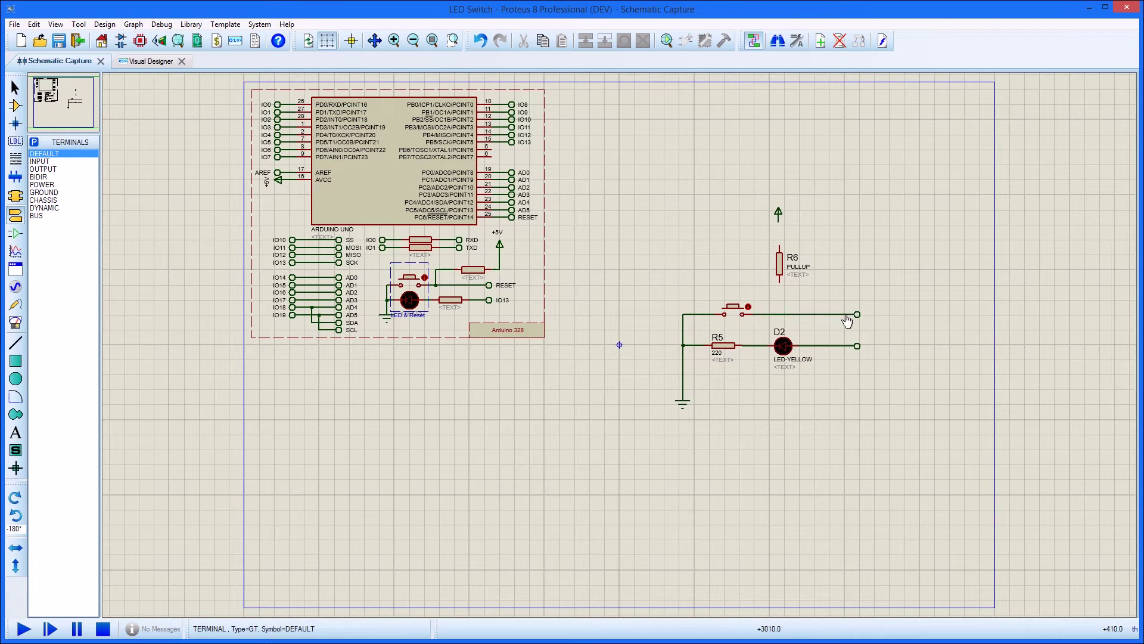
left_click(779, 281)
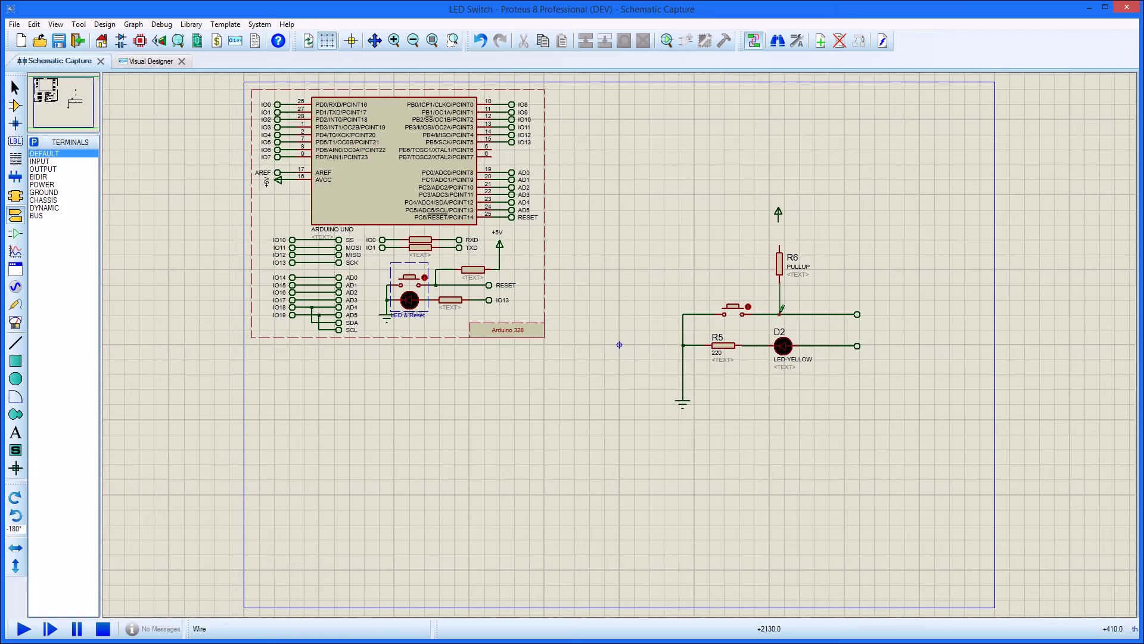
left_click(779, 314)
Wire R6 to the power terminal and label that terminal +5V
left_click(779, 246)
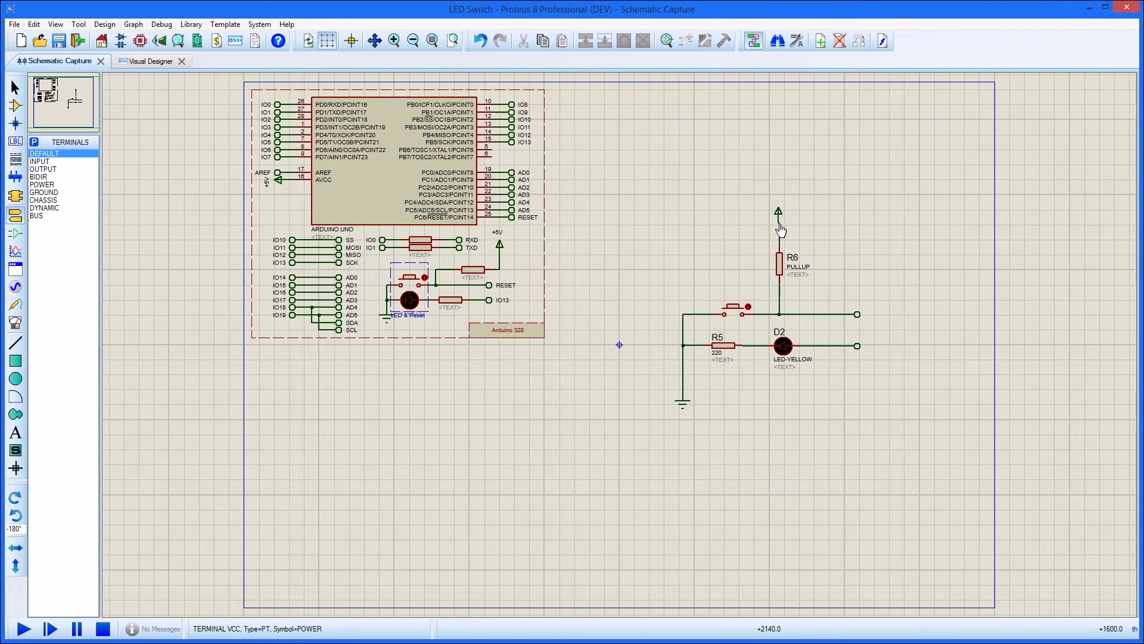
left_click(778, 216)
right_click(779, 212)
left_click(803, 225)
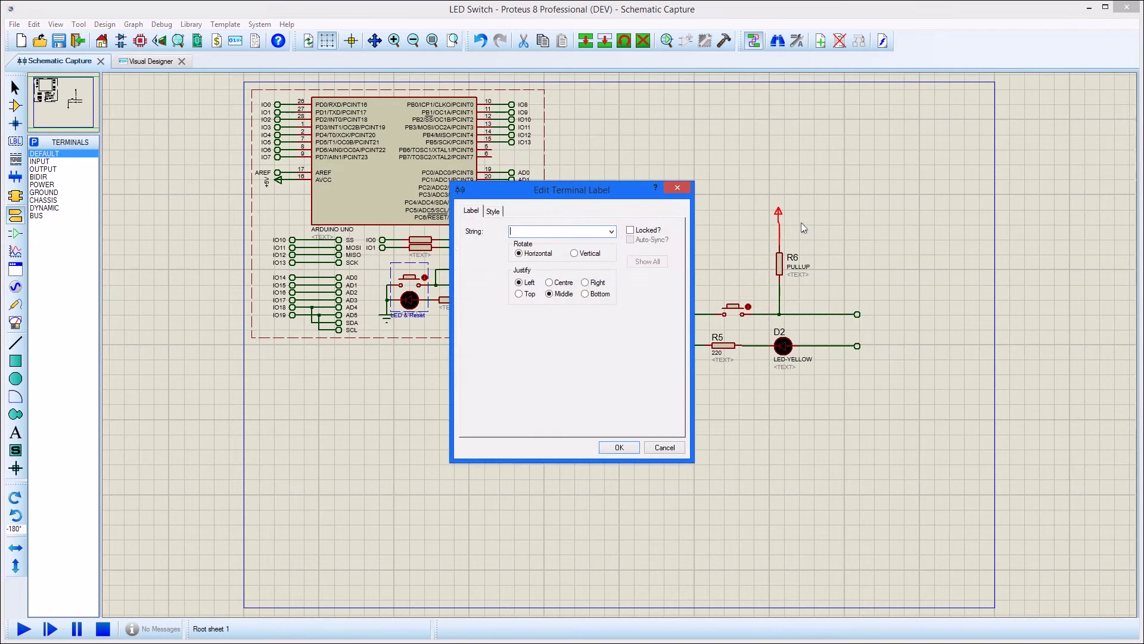
type("+5V")
left_click(625, 450)
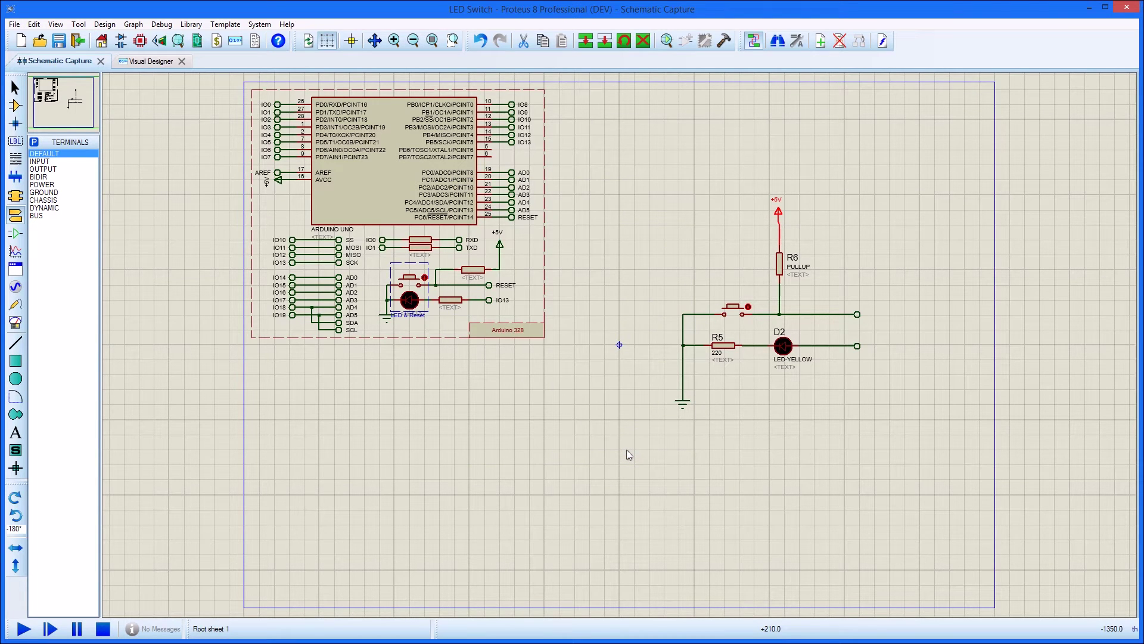
Label the right terminals IO2 and IO9 and box the button, R5 and D2 for schematic animation
right_click(858, 314)
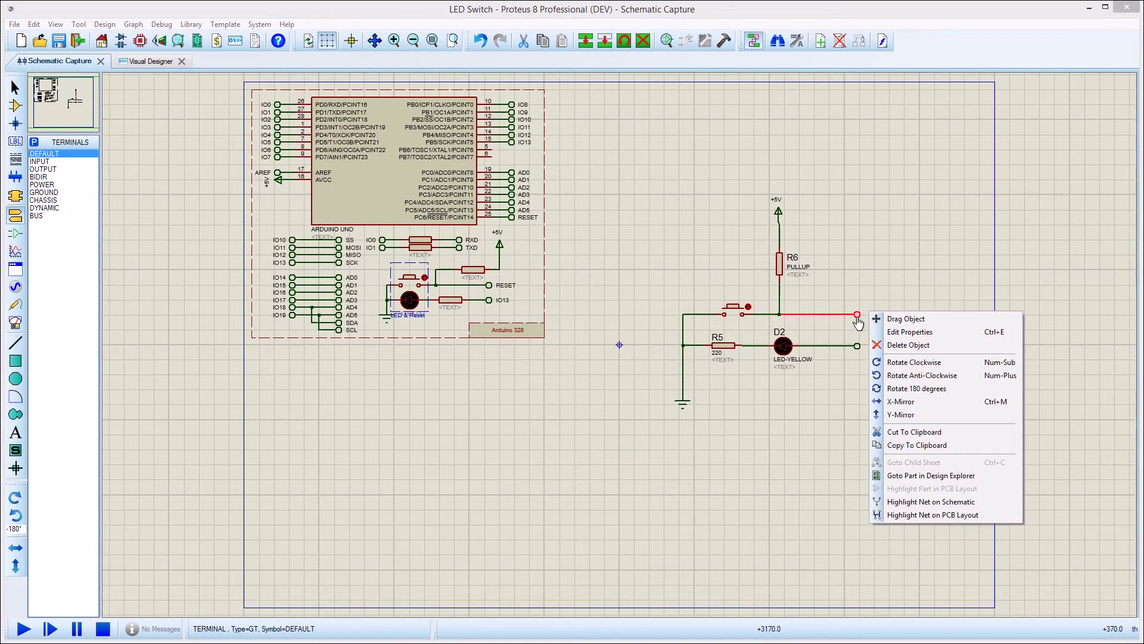
left_click(884, 331)
type("IO2")
key("Return")
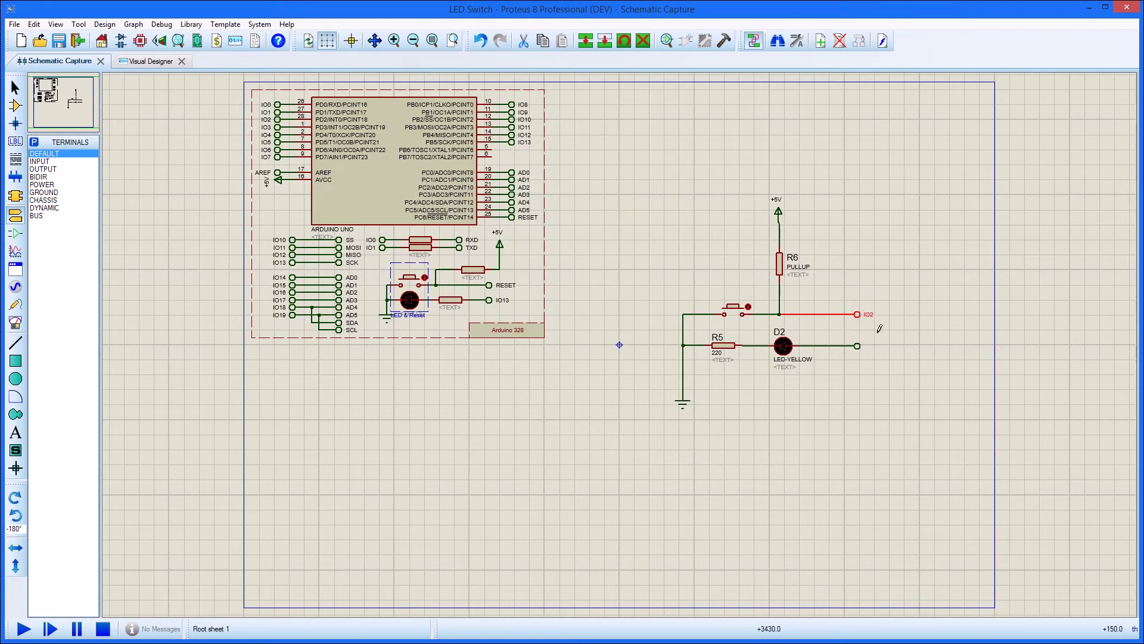
right_click(857, 346)
left_click(885, 363)
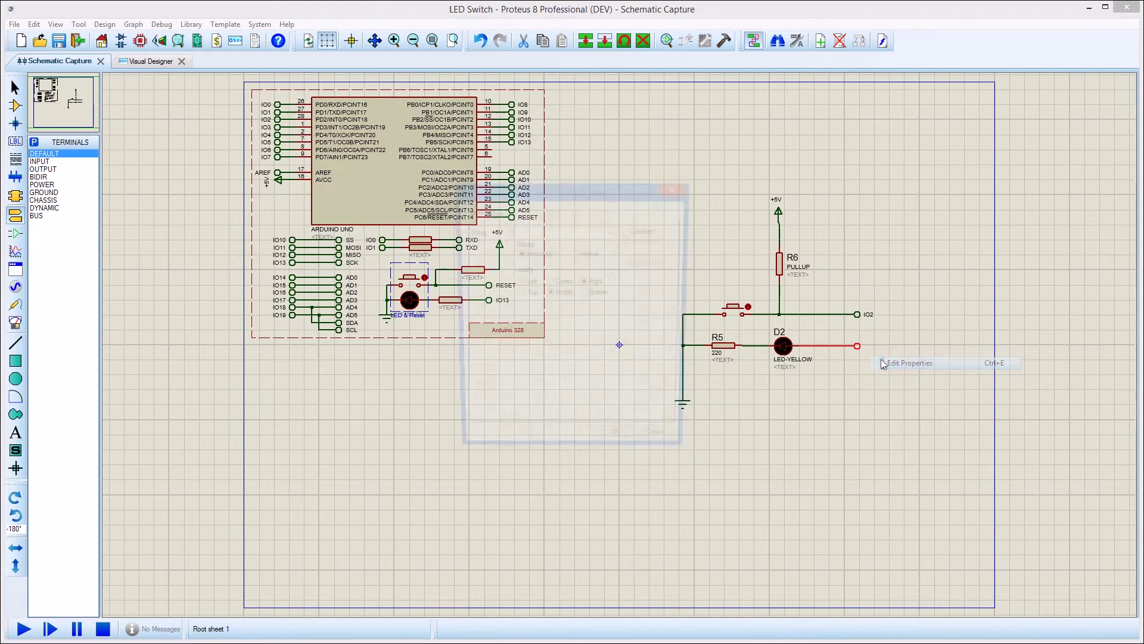
type("IO9")
key("Return")
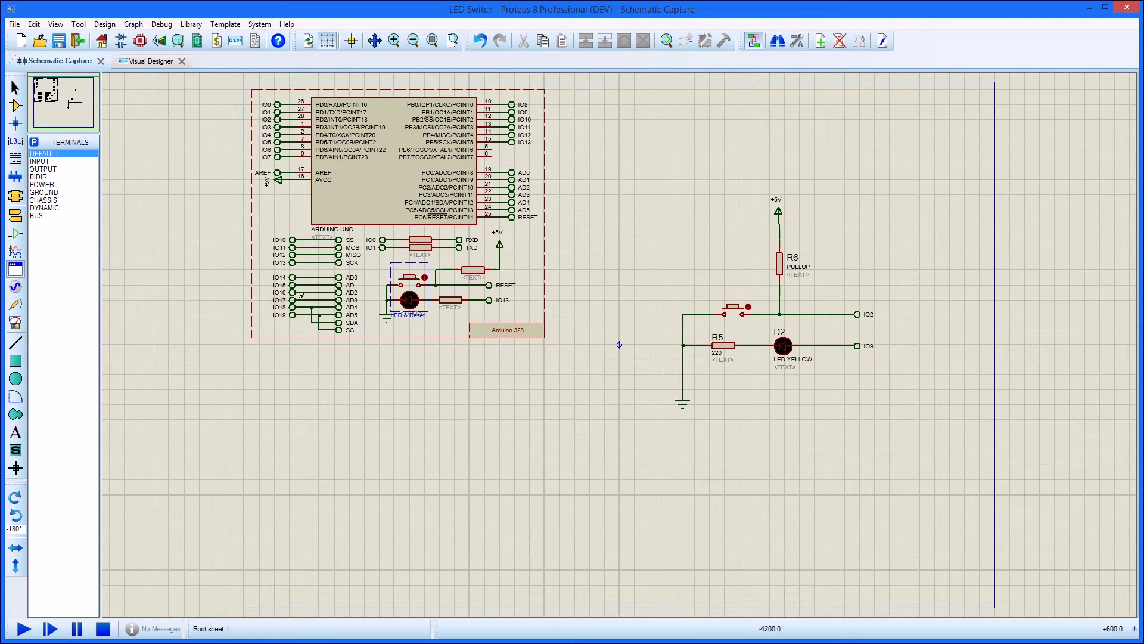
left_click_drag(704, 294, 830, 374)
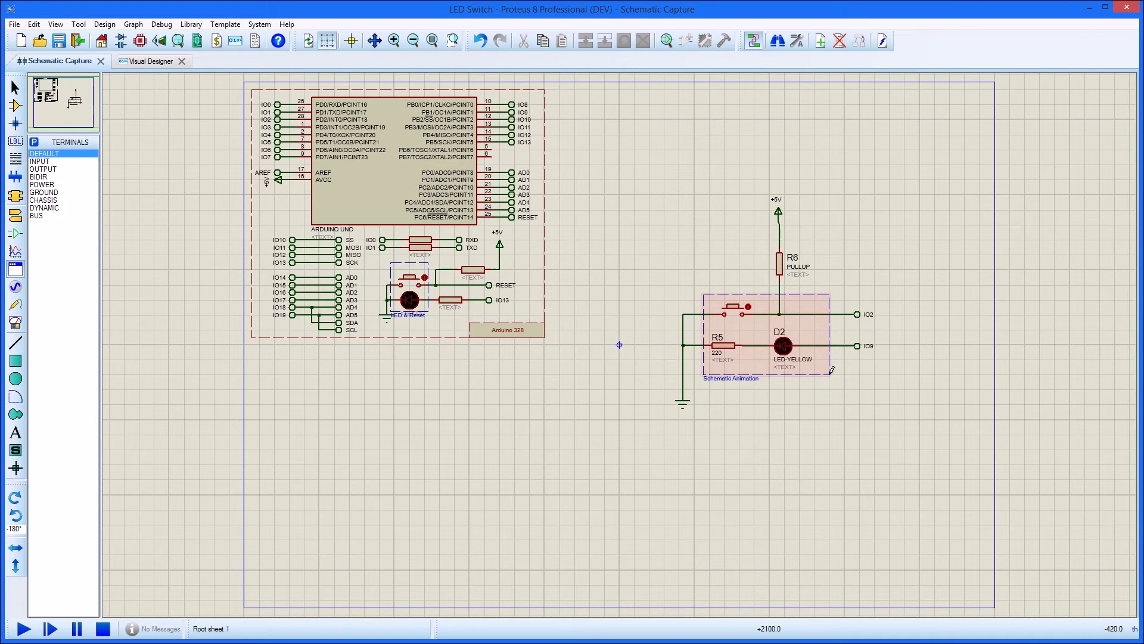
Add an Event block beside the main flowchart, named BUTTONPRESS, with the cpu INT0 (IO2) hardware trigger
left_click(150, 61)
left_click_drag(182, 93, 796, 138)
right_click(796, 136)
left_click(818, 153)
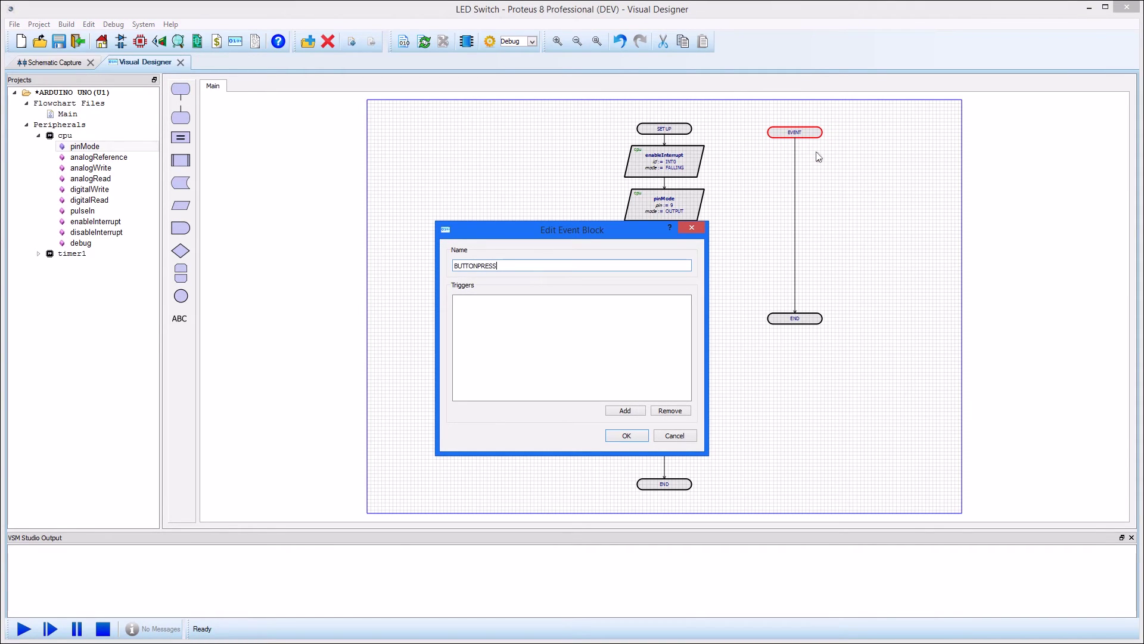
left_click(624, 412)
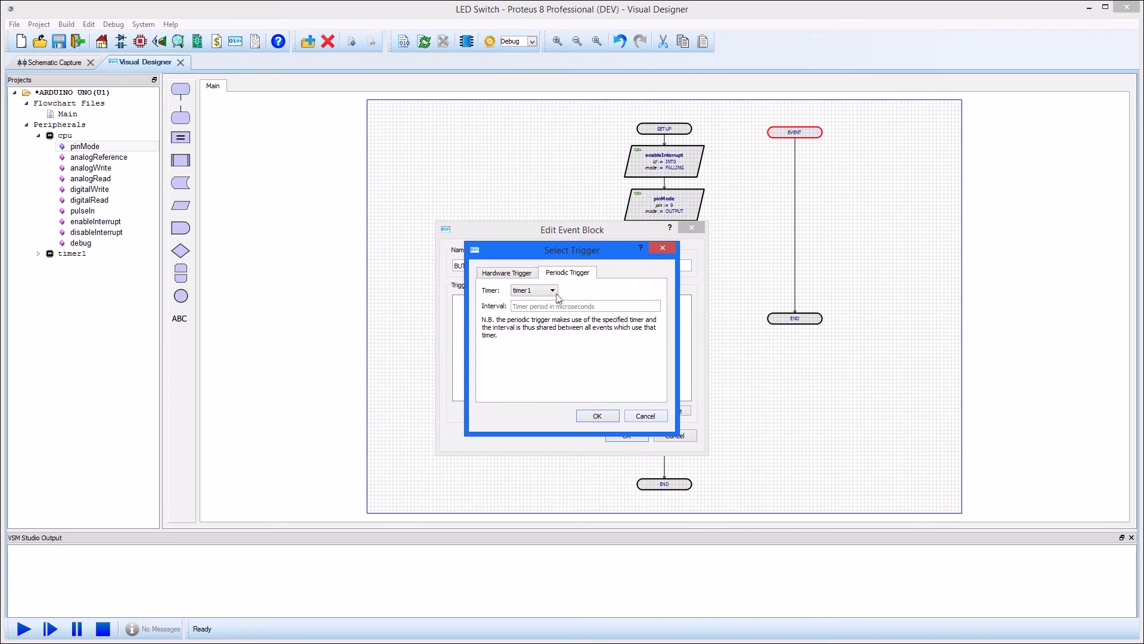
left_click(524, 274)
left_click(490, 290)
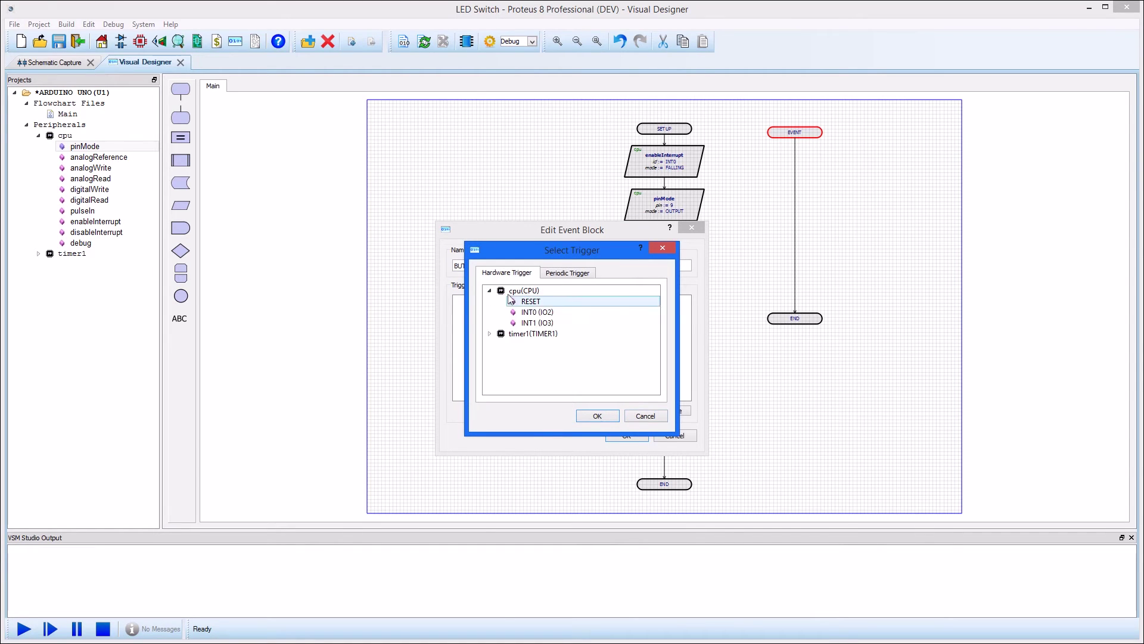
left_click(529, 312)
left_click(593, 416)
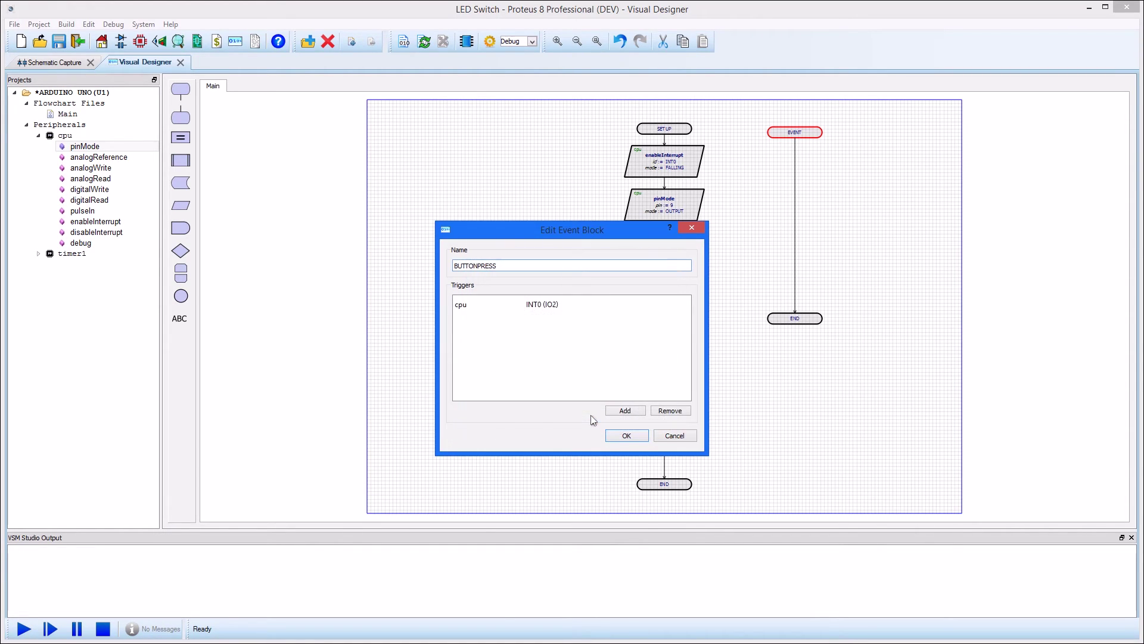
left_click(626, 436)
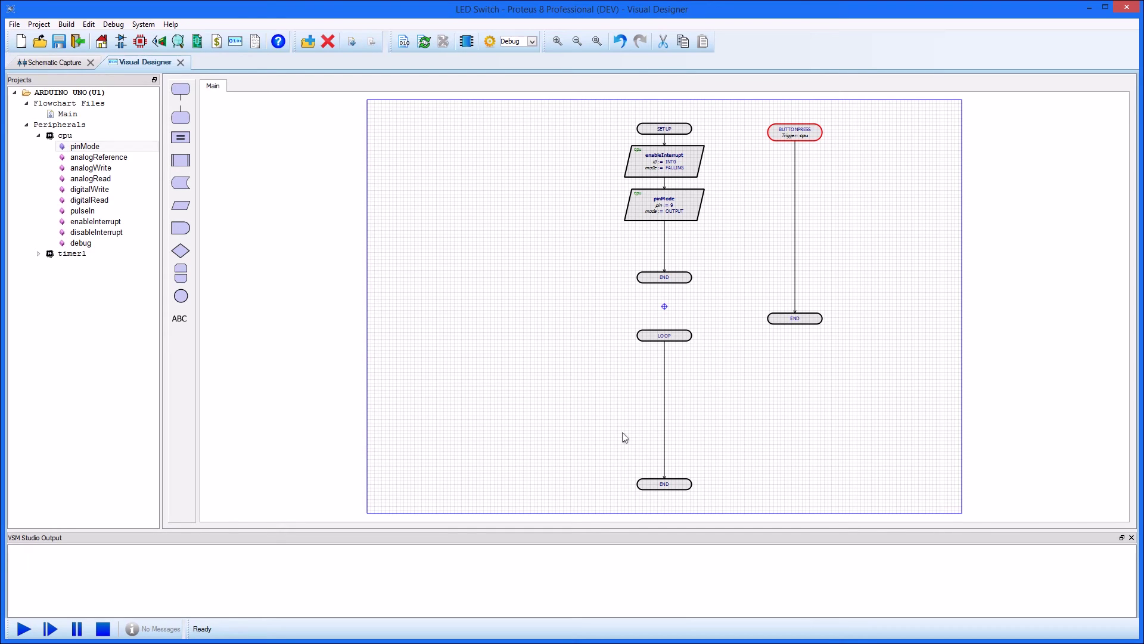
Add a digitalWrite block to BUTTONPRESS writing TRUE to pin 9
left_click_drag(90, 189, 797, 201)
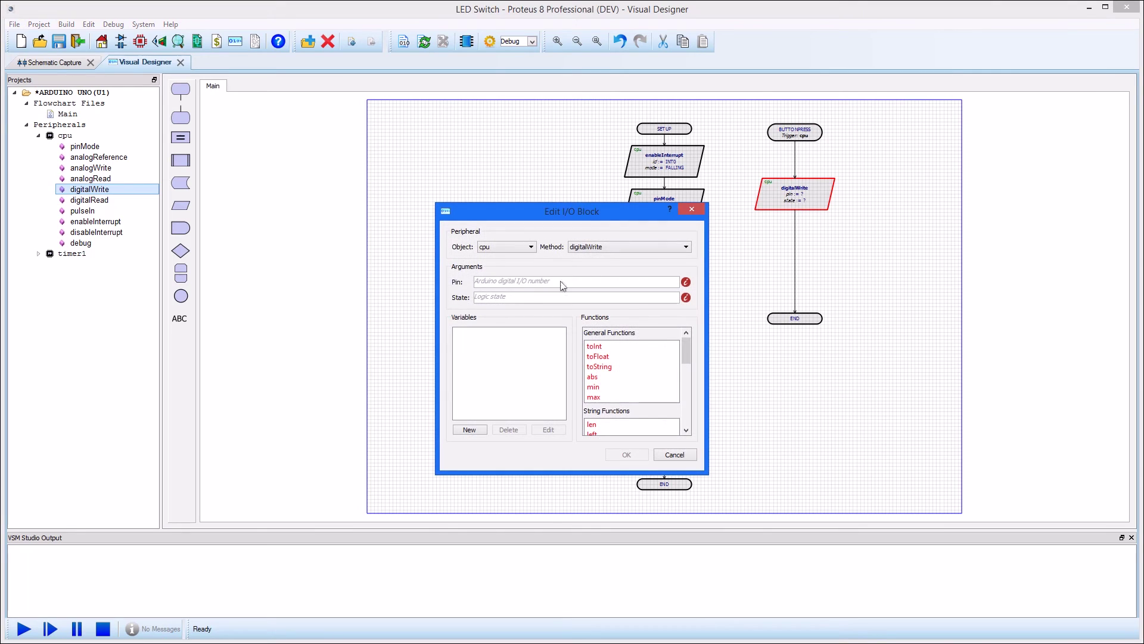
left_click(552, 282)
type("9")
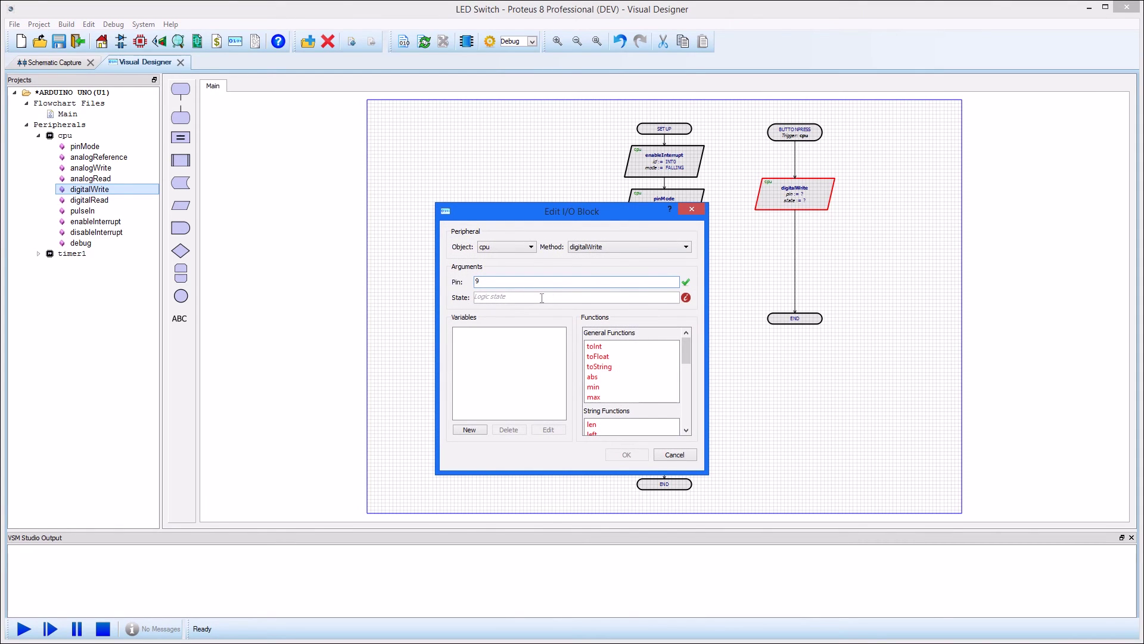
left_click(542, 298)
type("TRUE")
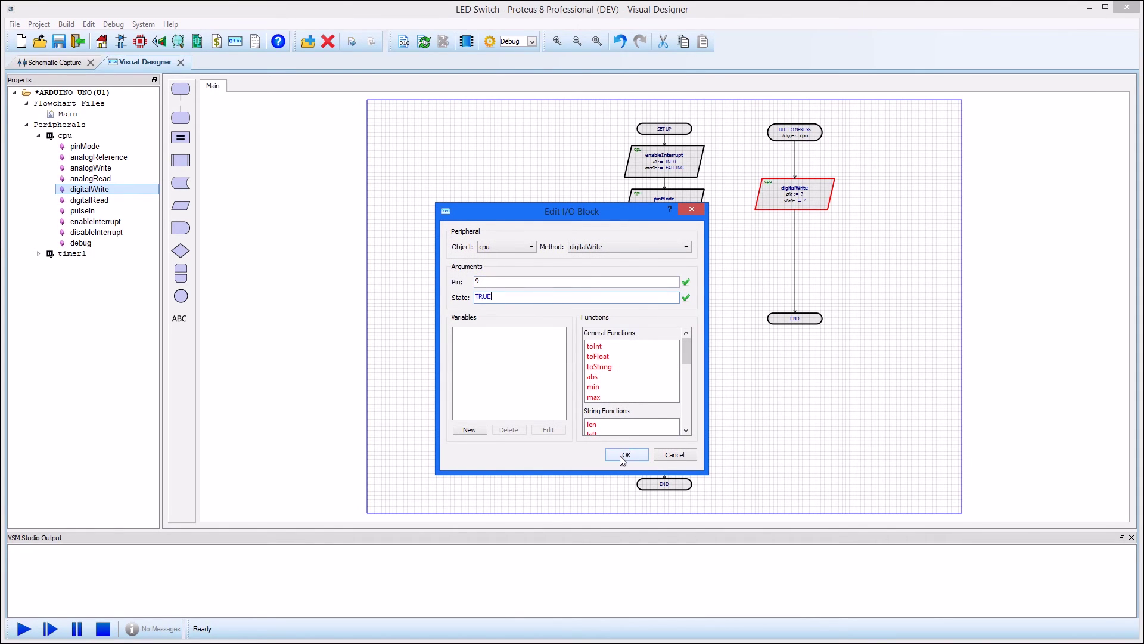
left_click(623, 456)
Run the simulation, press the push-button to light the LED, then stop
left_click(22, 629)
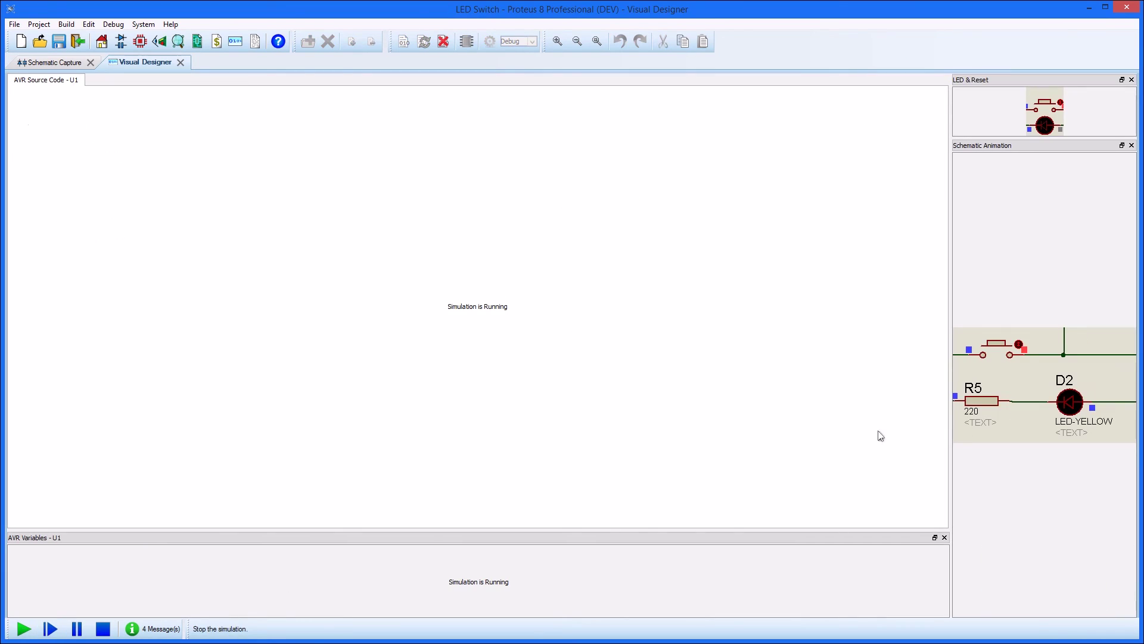
left_click(993, 352)
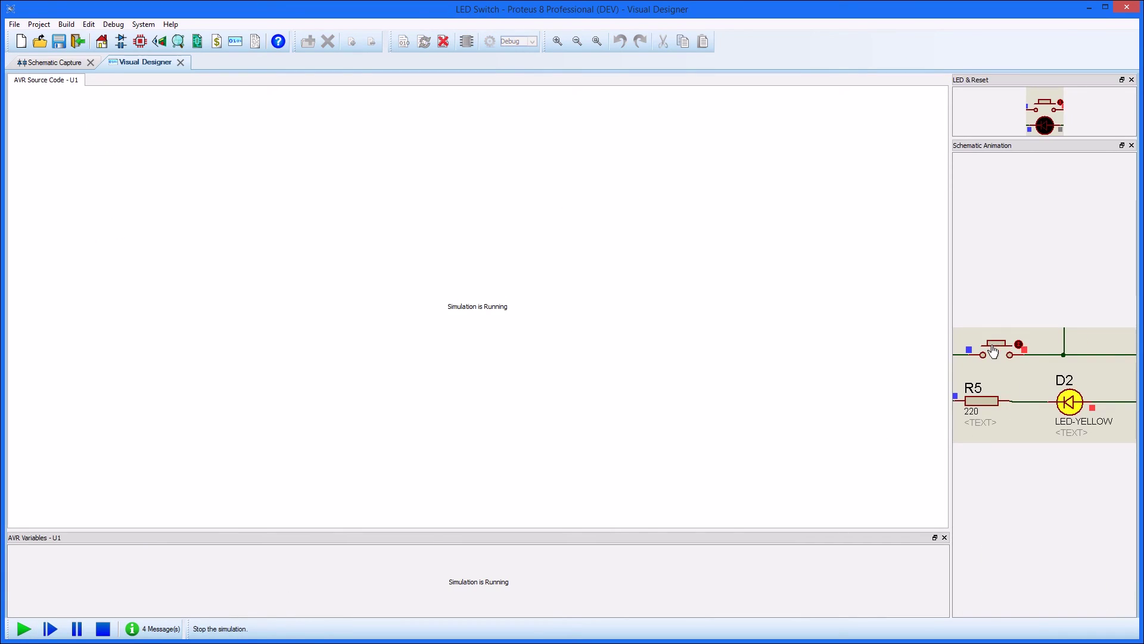
left_click(103, 629)
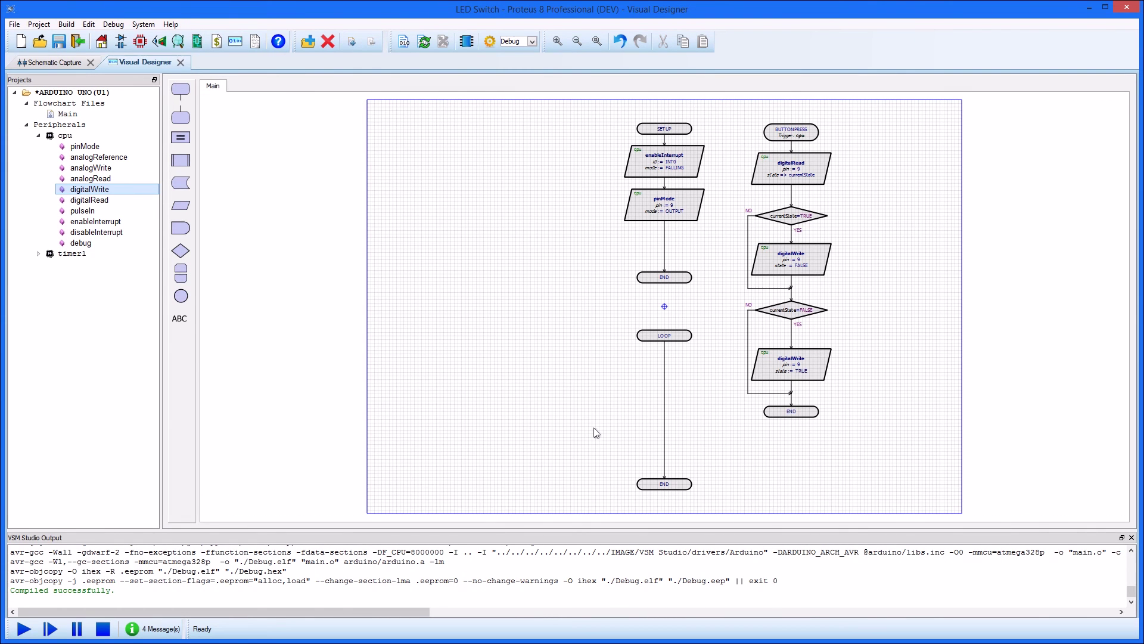
Rebuild the flowchart with the pin-9 toggle and launch the simulation again
left_click(24, 629)
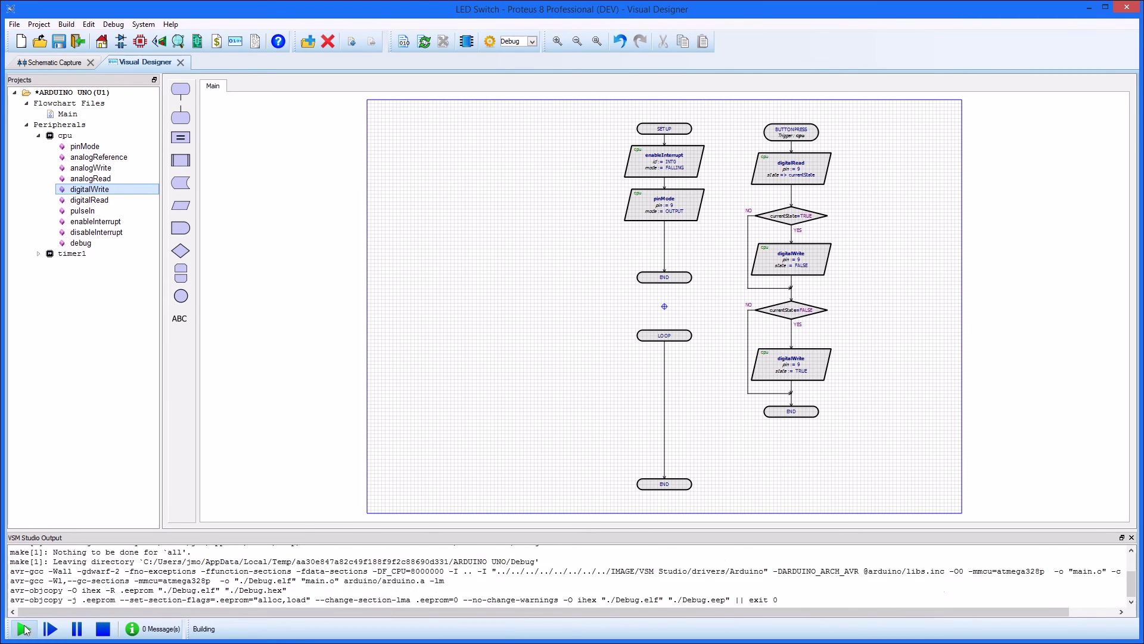